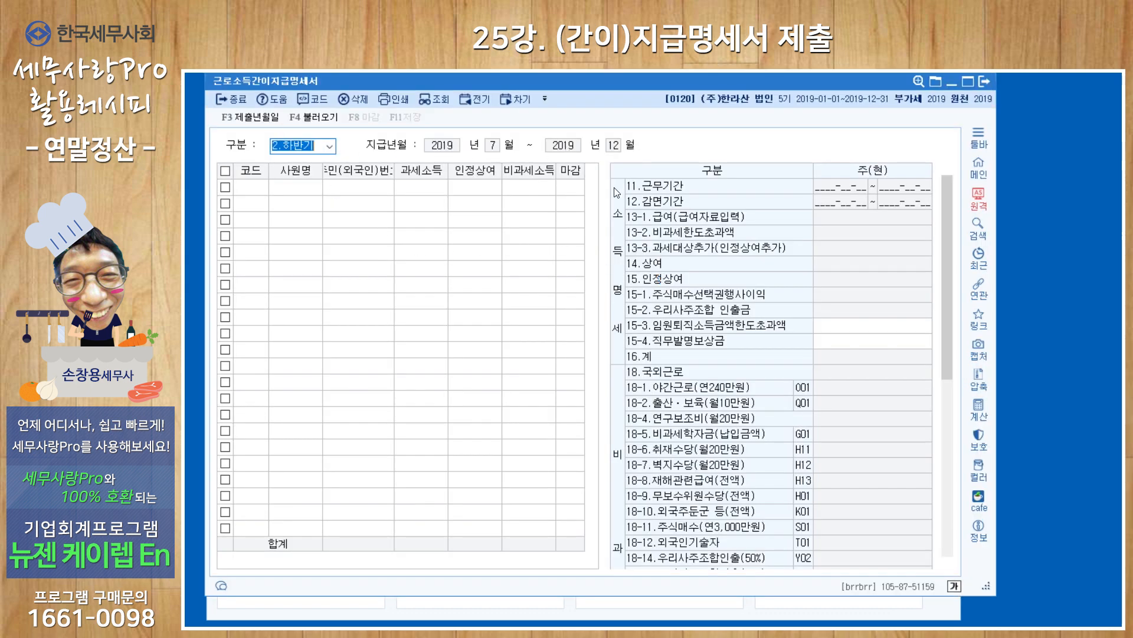
# Step: Load the 2.하반기 earned income statement for July to December 2019 in 근로소득간이지급명세서, and close it after viewing
pyautogui.press('Return')
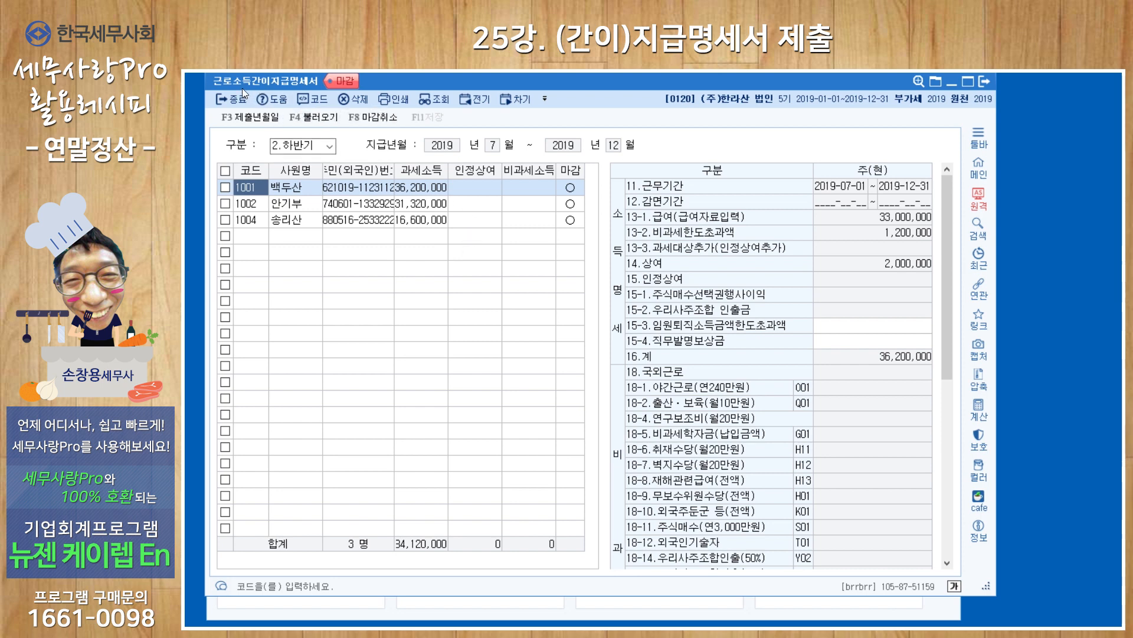
pyautogui.click(983, 82)
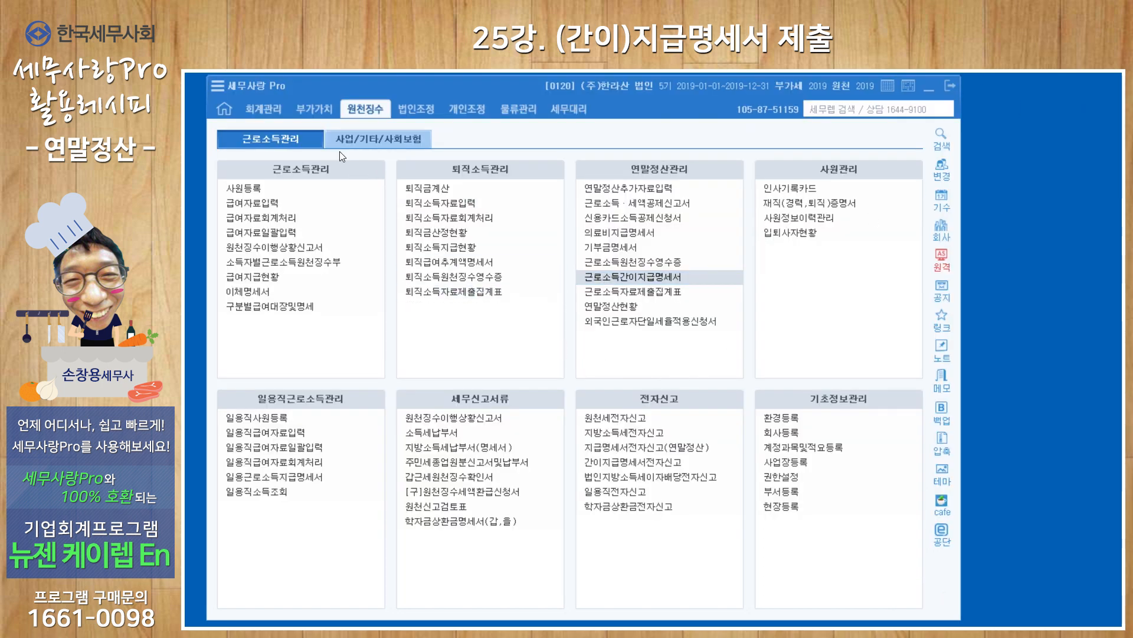
# Step: View the 2.하반기 data for July to December 2019 in 사업소득간이지급명세서, and close the statement
pyautogui.click(393, 145)
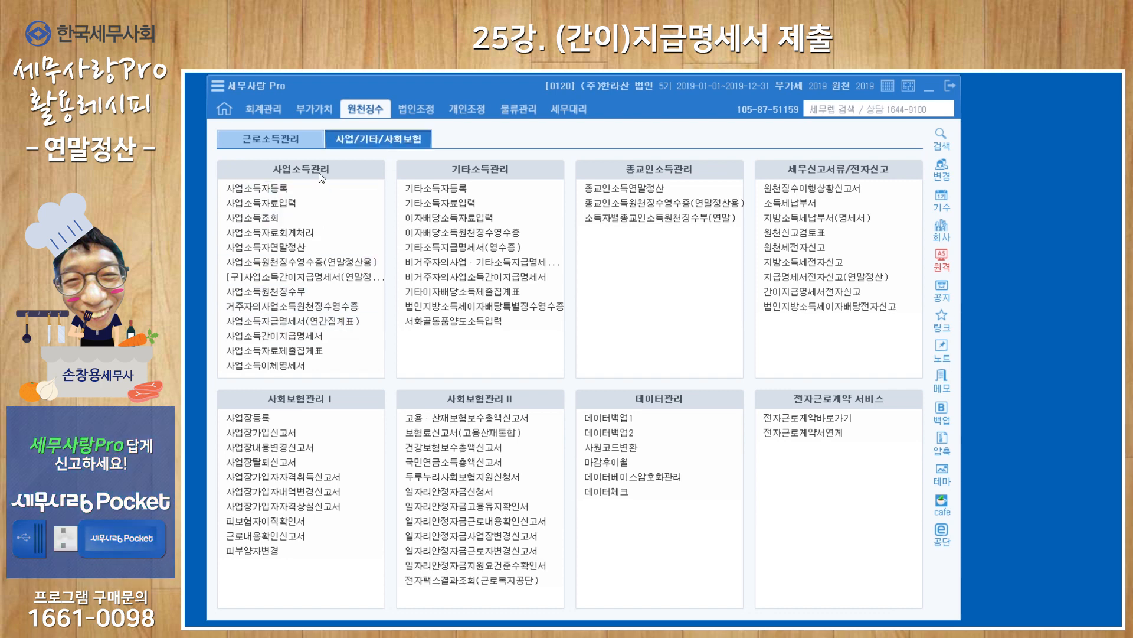
pyautogui.click(304, 337)
pyautogui.moveTo(589, 188); pyautogui.dragTo(564, 144)
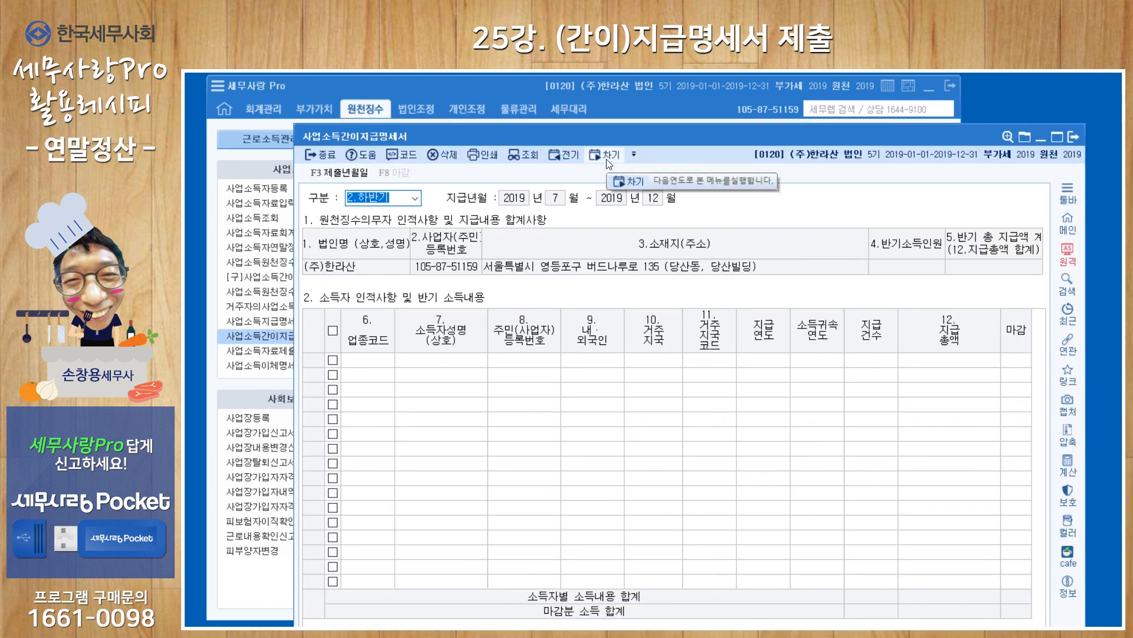
pyautogui.moveTo(640, 137); pyautogui.dragTo(573, 122)
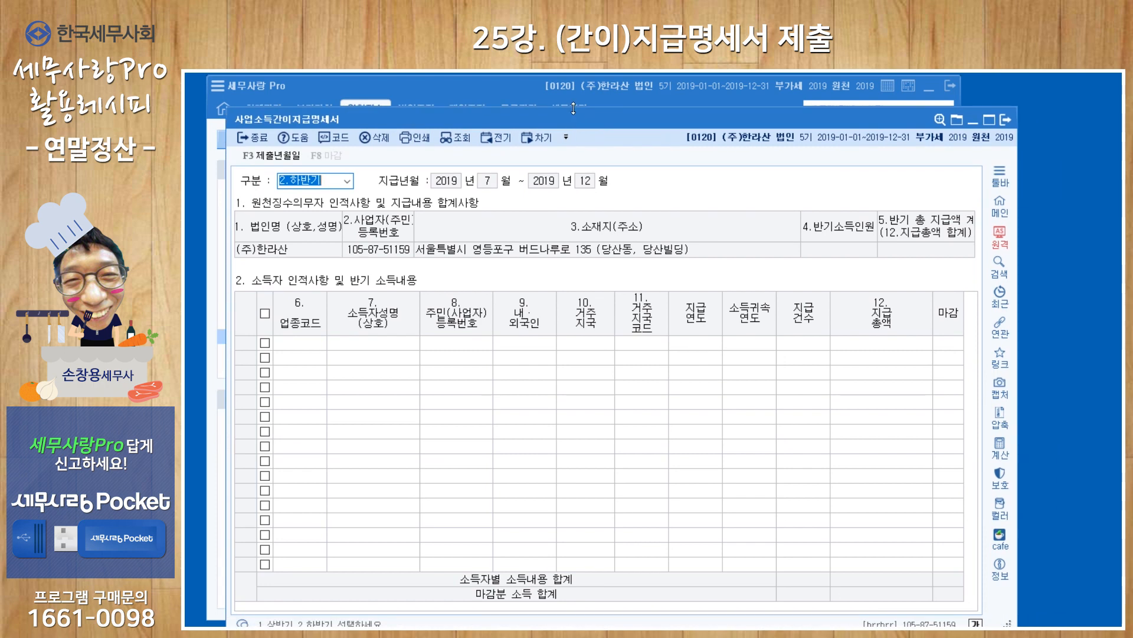
pyautogui.press('Return')
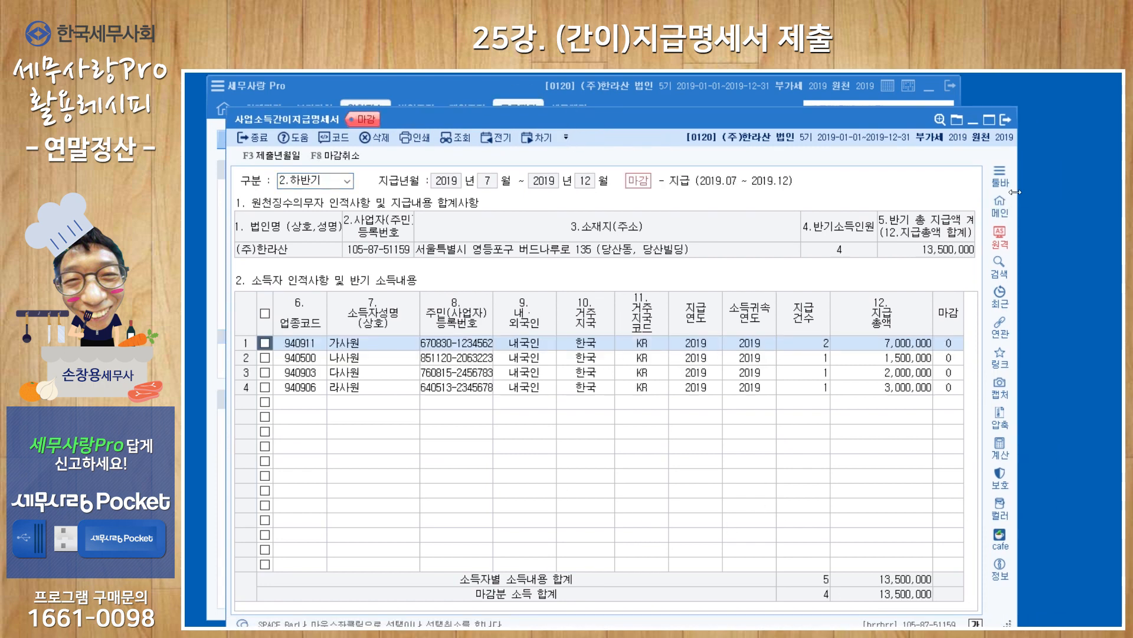
pyautogui.click(1004, 116)
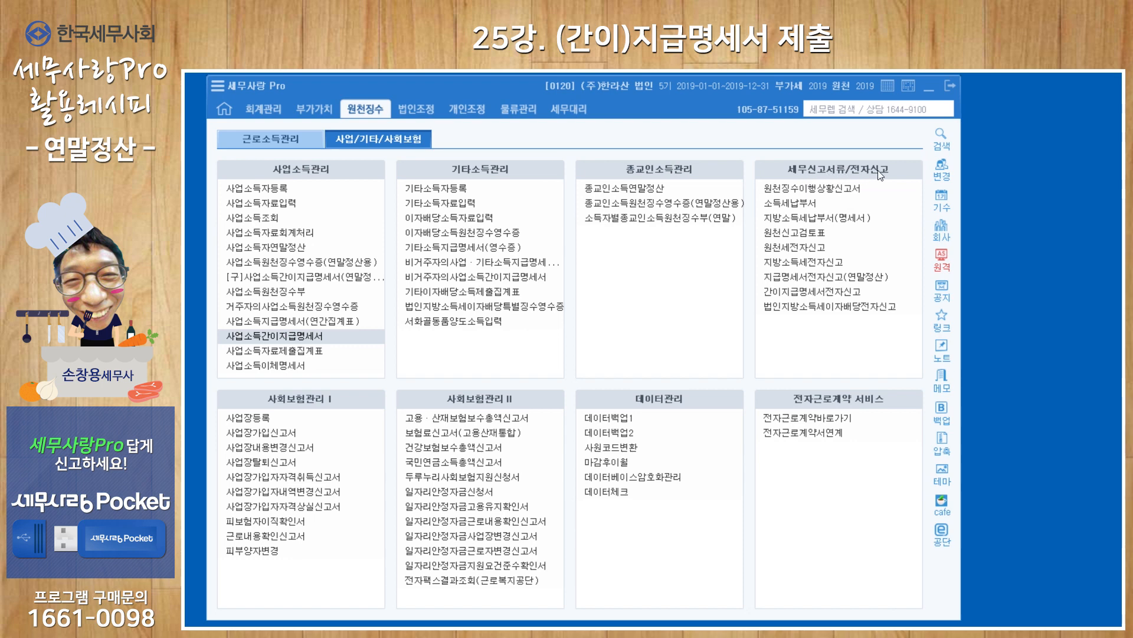
# Step: Open 간이지급명세서전자신고 and set up a 1.세무대리인신고 filing for 1.근로소득, period 2.하반기, submission date 2020-01-31
pyautogui.click(804, 291)
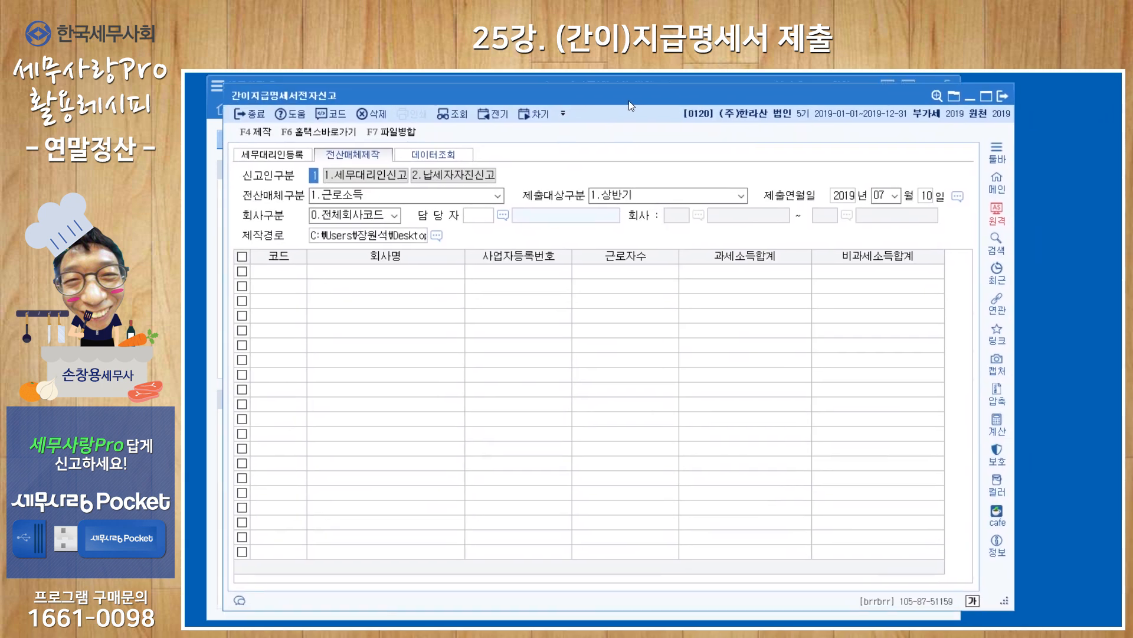
pyautogui.moveTo(628, 101); pyautogui.dragTo(623, 92)
pyautogui.press('Return')
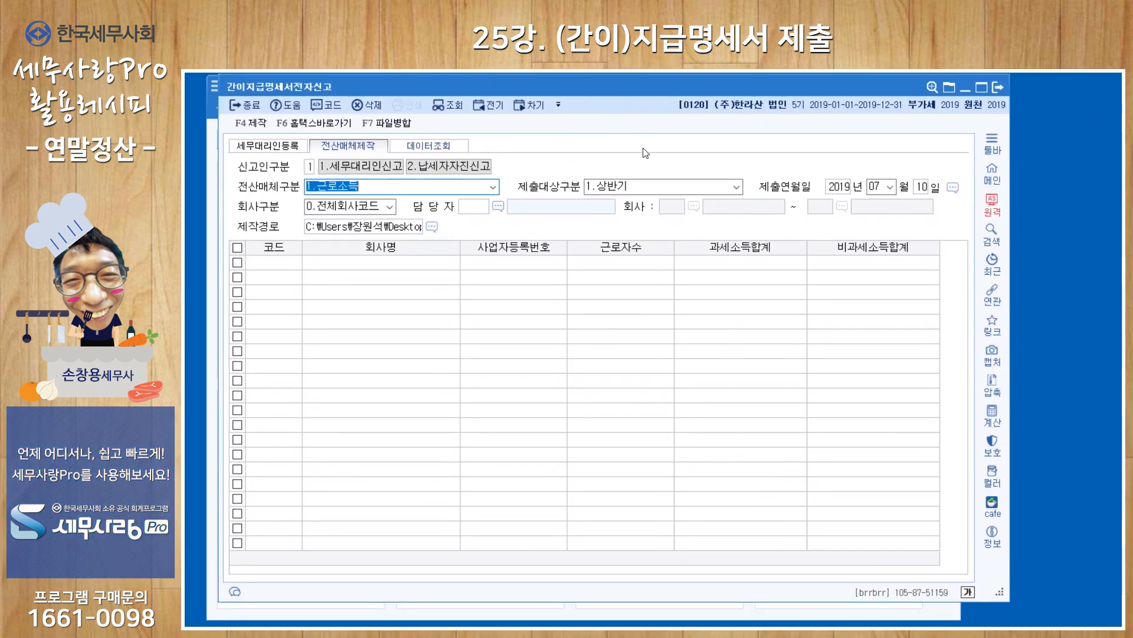
pyautogui.press('Return')
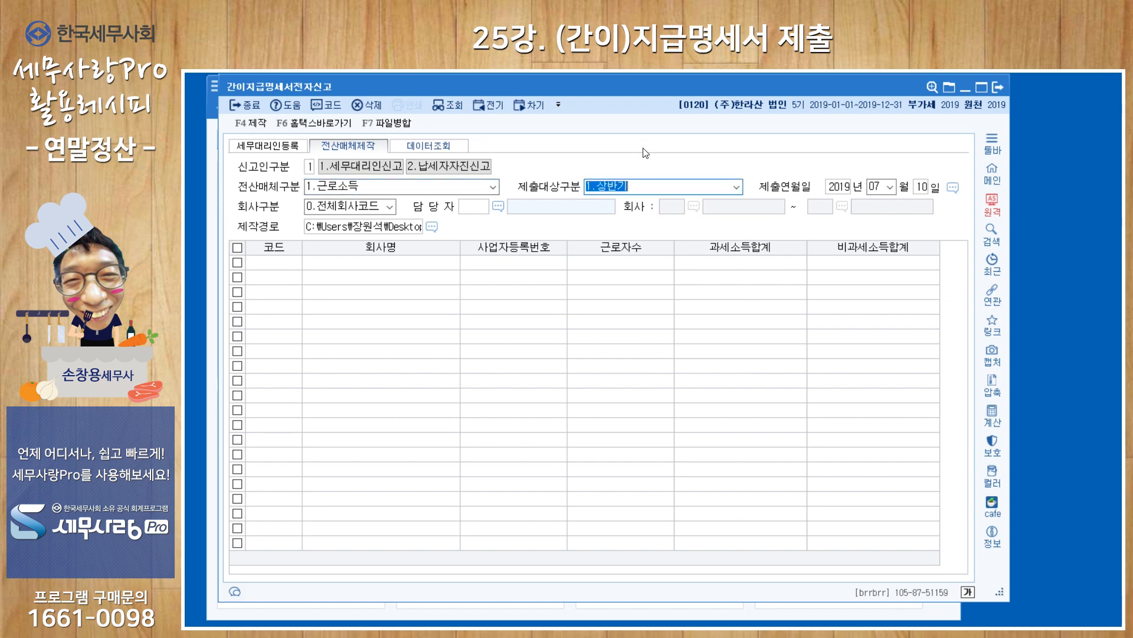
pyautogui.press('2')
pyautogui.press('Return')
pyautogui.press('Return')
pyautogui.press('Return')
pyautogui.press('Return')
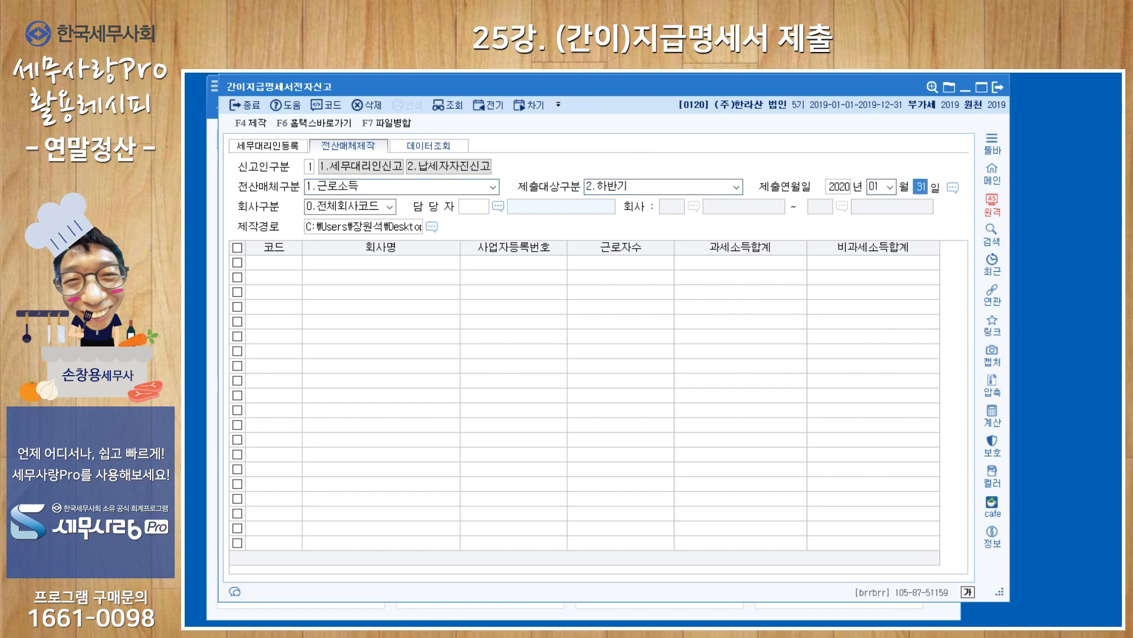
# Step: Limit the earned income filing to 1.현재회사코드 and load the company's data into the filing list
pyautogui.press('1')
pyautogui.press('Return')
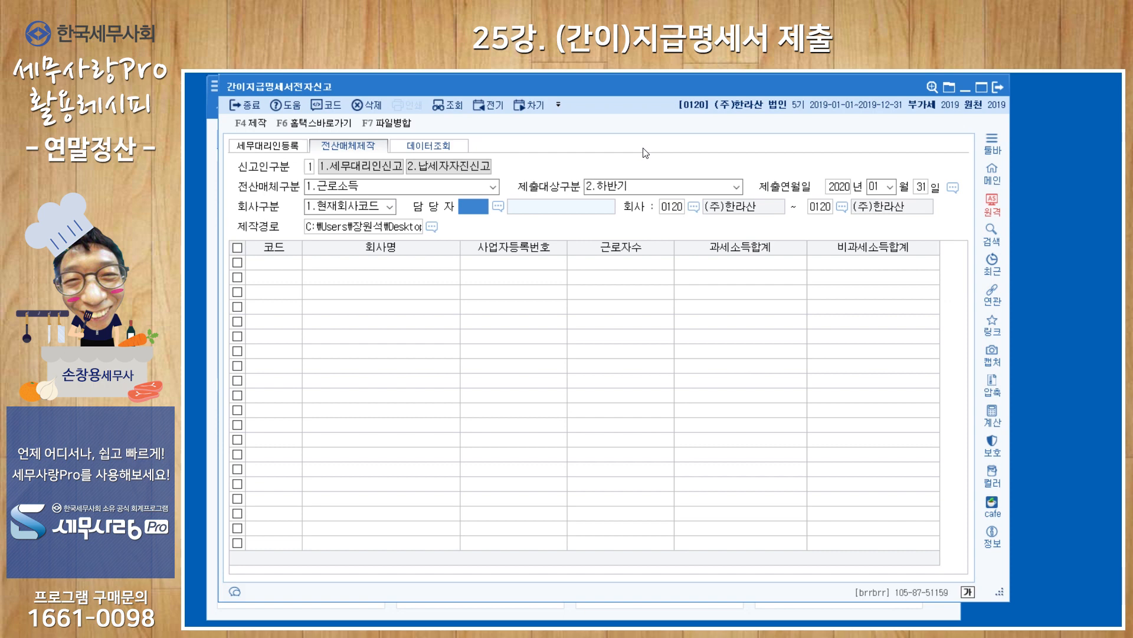
pyautogui.press('Return')
pyautogui.press('Return')
pyautogui.press('Return')
pyautogui.press('Return')
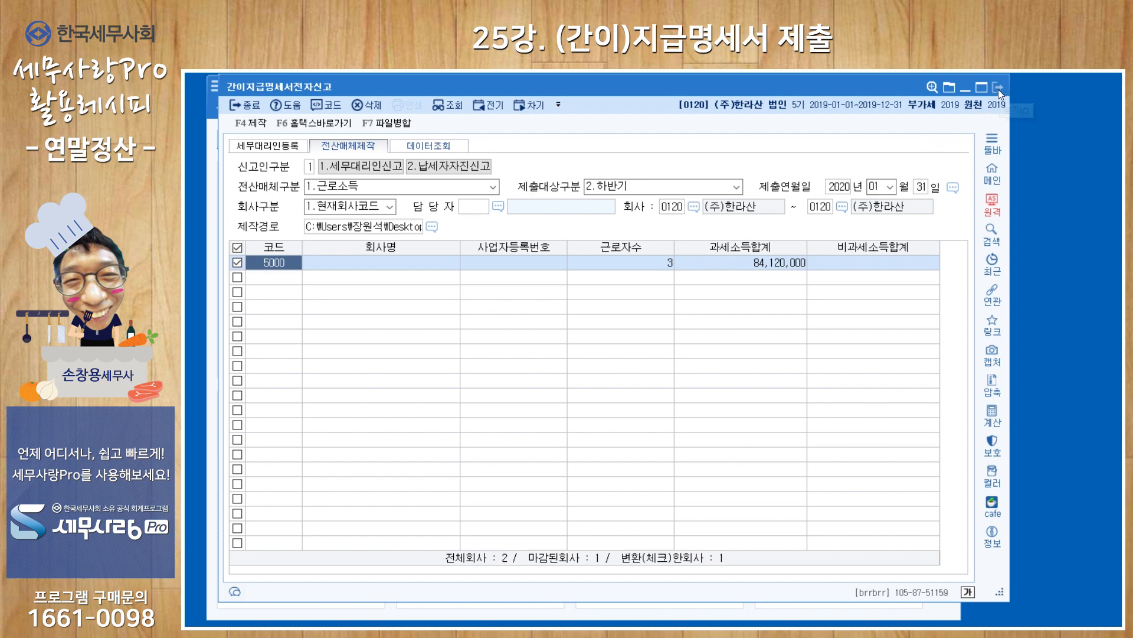
# Step: Change the filing's media type to 2.거주자의사업소득 for 2.하반기 with submission date 2020-01-31
pyautogui.click(493, 187)
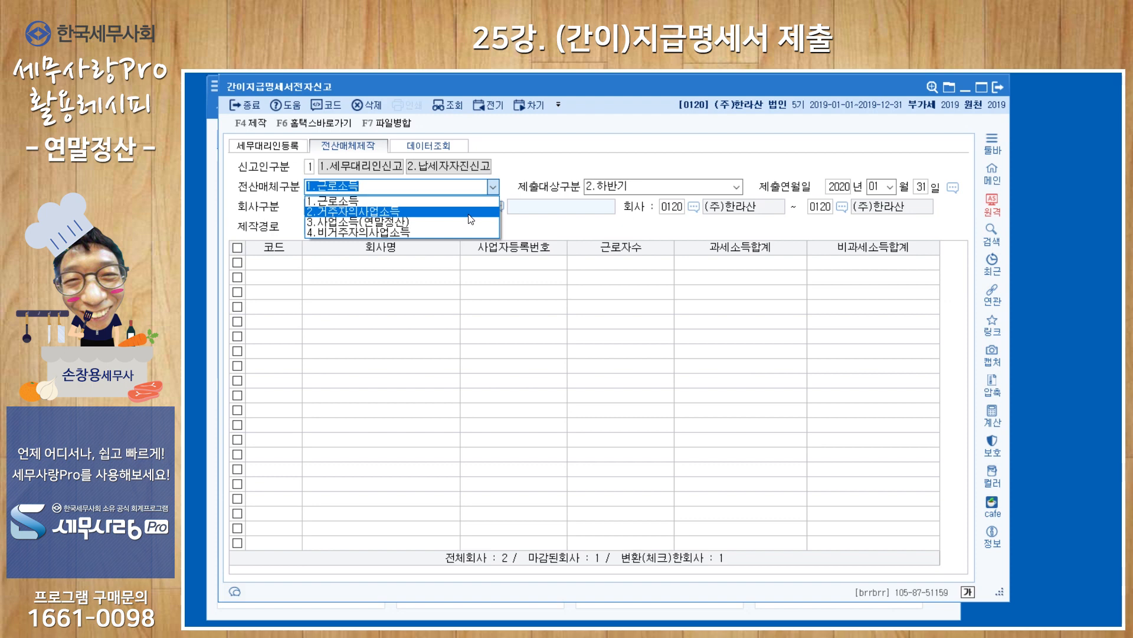
pyautogui.click(471, 219)
pyautogui.press('Return')
pyautogui.press('Return')
pyautogui.press('Return')
pyautogui.press('Return')
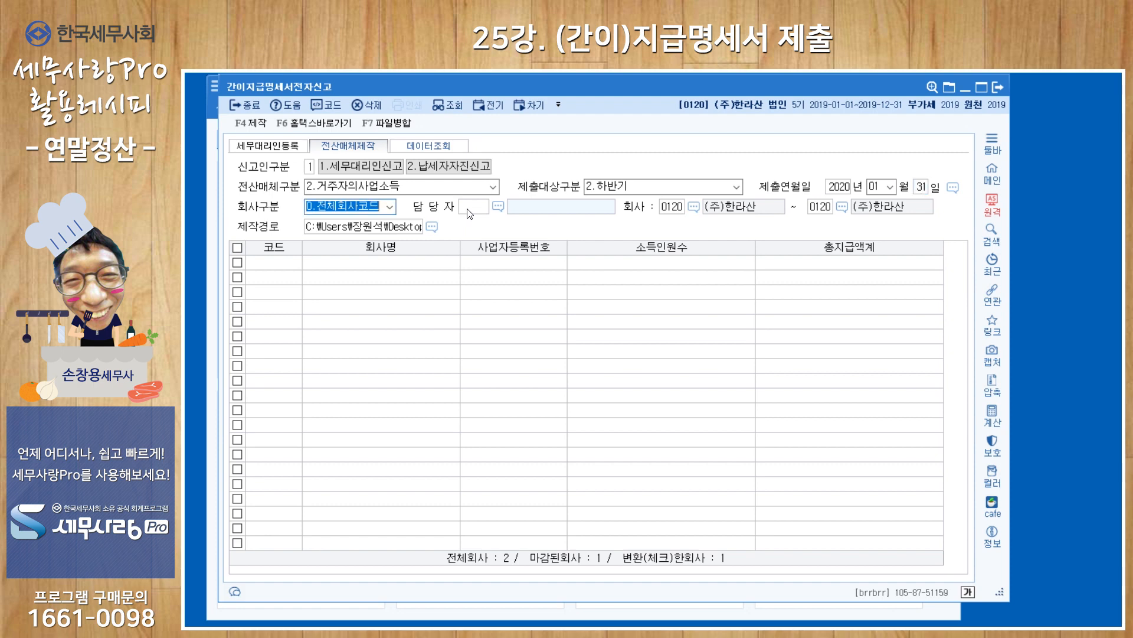
# Step: Limit the business income filing to 1.현재회사코드, load the company's data, and close the electronic filing window
pyautogui.press('Return')
pyautogui.hotkey('shift', 'Tab')
pyautogui.press('1')
pyautogui.press('Return')
pyautogui.press('Return')
pyautogui.press('Return')
pyautogui.press('Return')
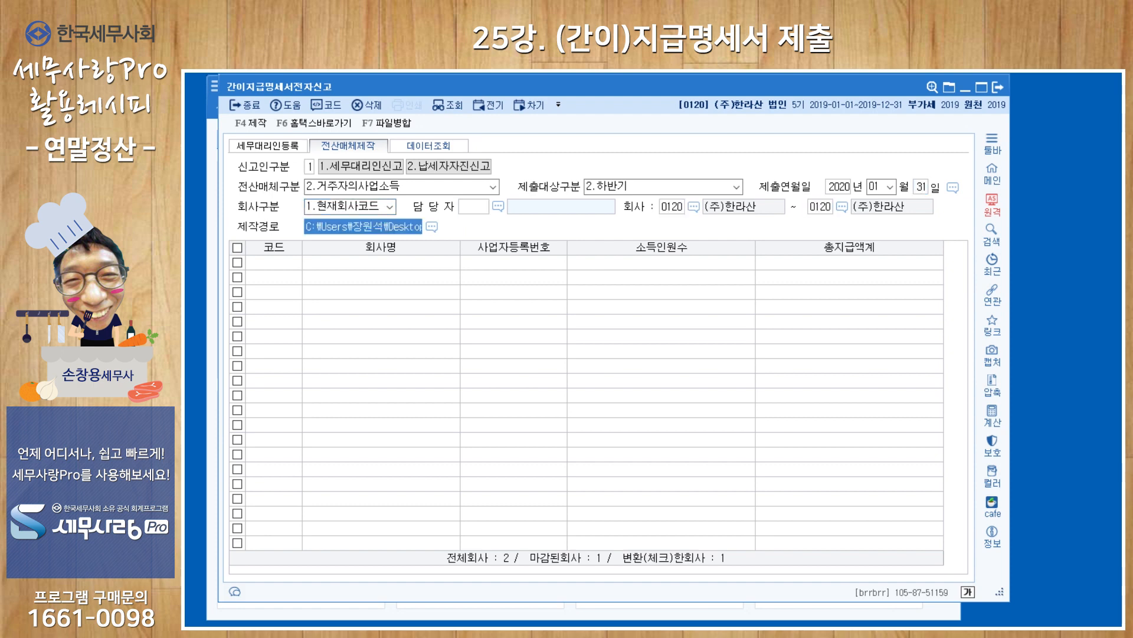
pyautogui.press('Return')
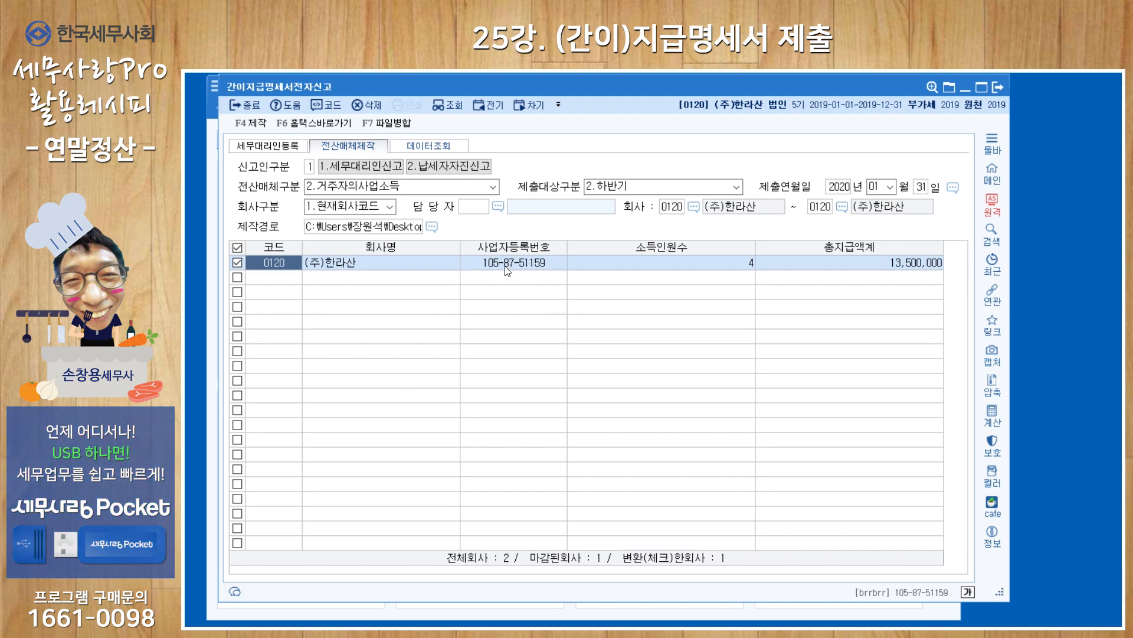
pyautogui.click(997, 87)
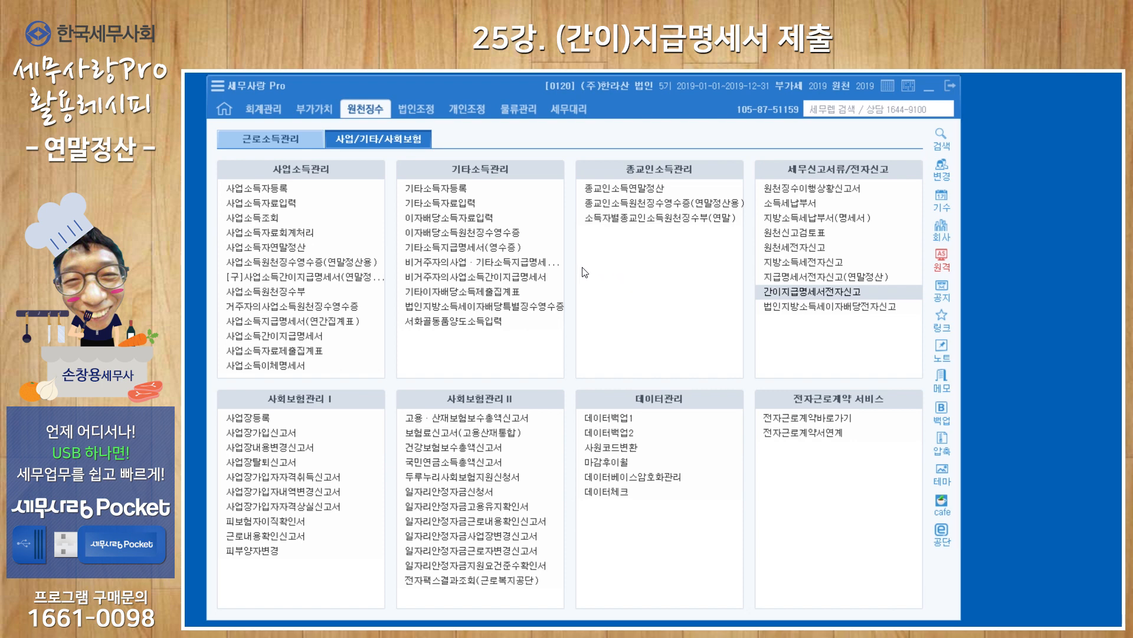
# Step: View the employees' closing status in 근로소득원천징수영수증 under 근로소득관리, and close the receipt window
pyautogui.click(276, 144)
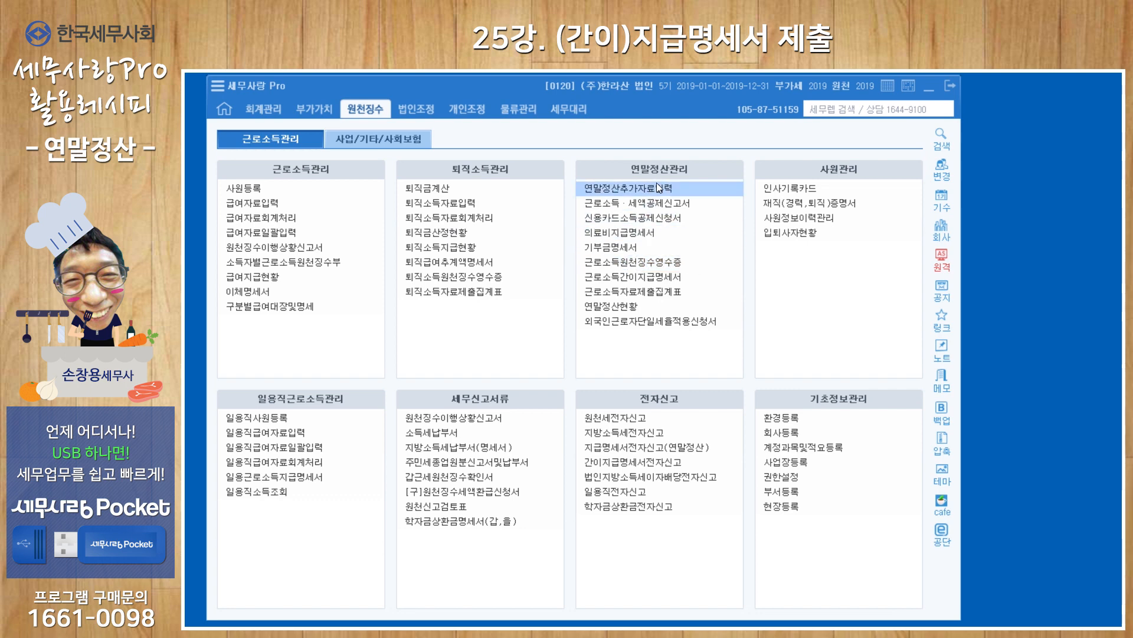
pyautogui.click(650, 261)
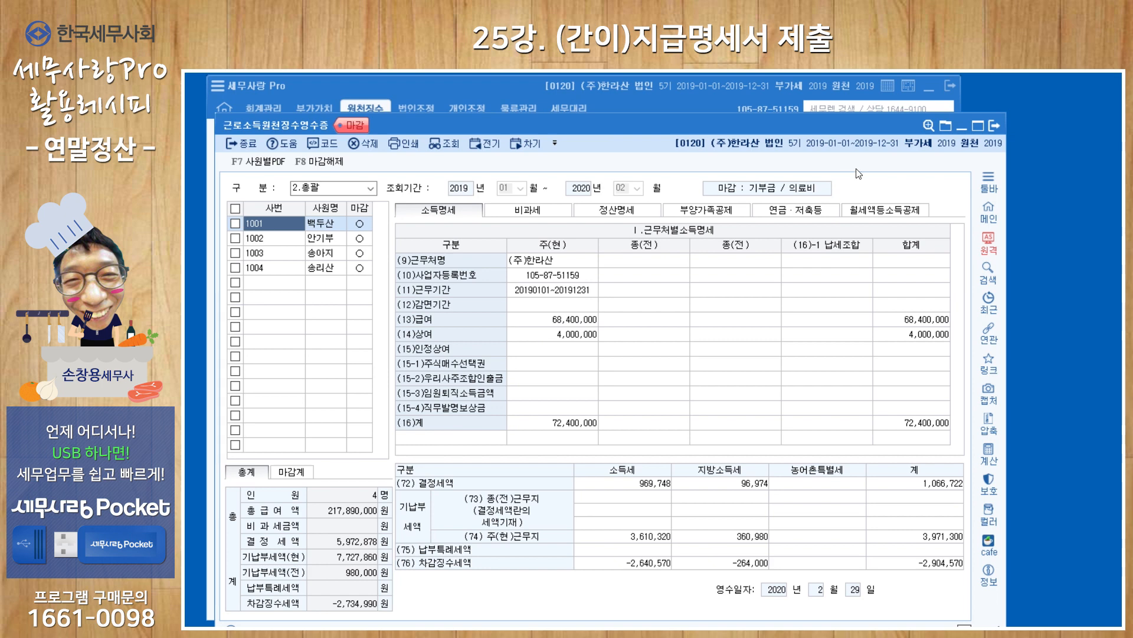
pyautogui.click(993, 129)
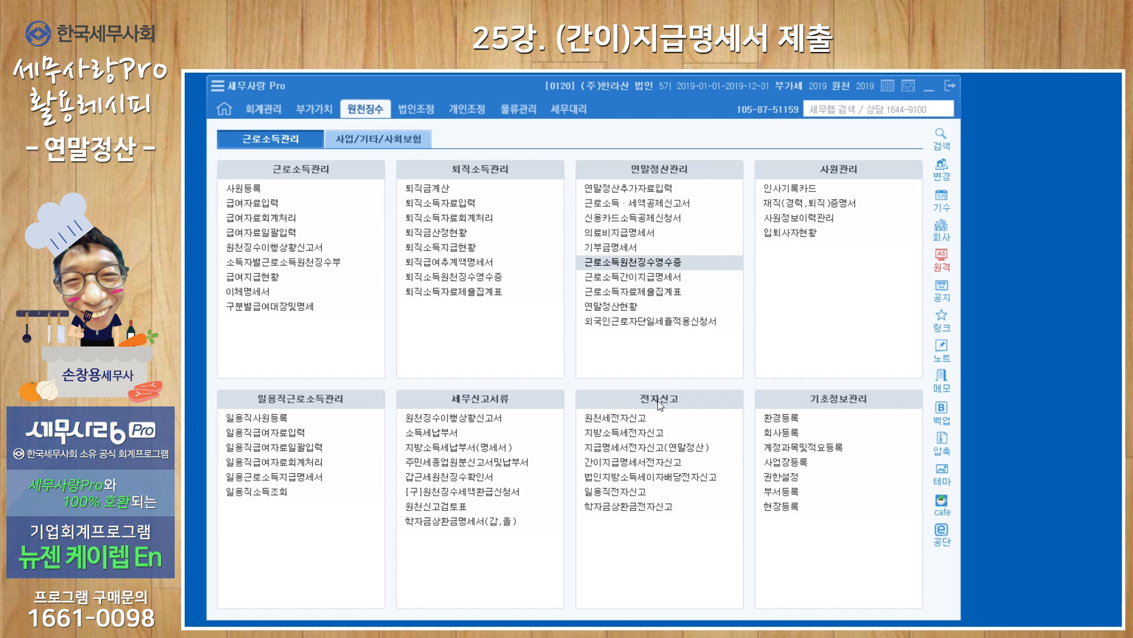
# Step: Open 지급명세서전자신고(연말정산) and set 1.세무대리인신고, 1.근로소득지급명세서(기부금,의료비), 1.연간(1.1~12.31)지급분 and submission date 2020-03-10
pyautogui.click(658, 448)
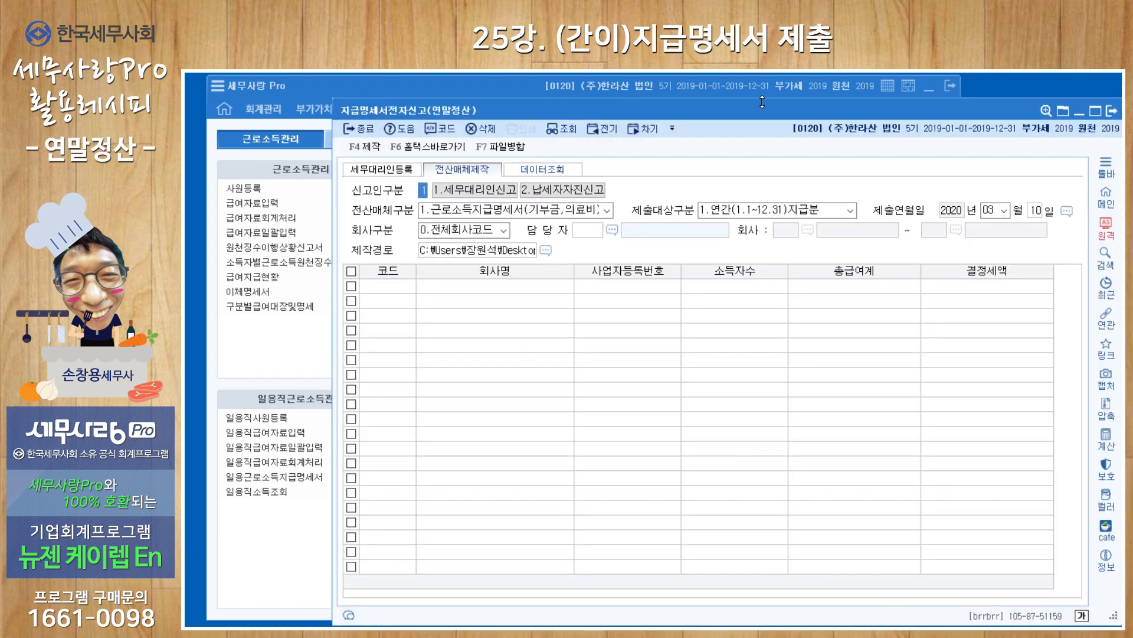
pyautogui.moveTo(753, 111); pyautogui.dragTo(650, 104)
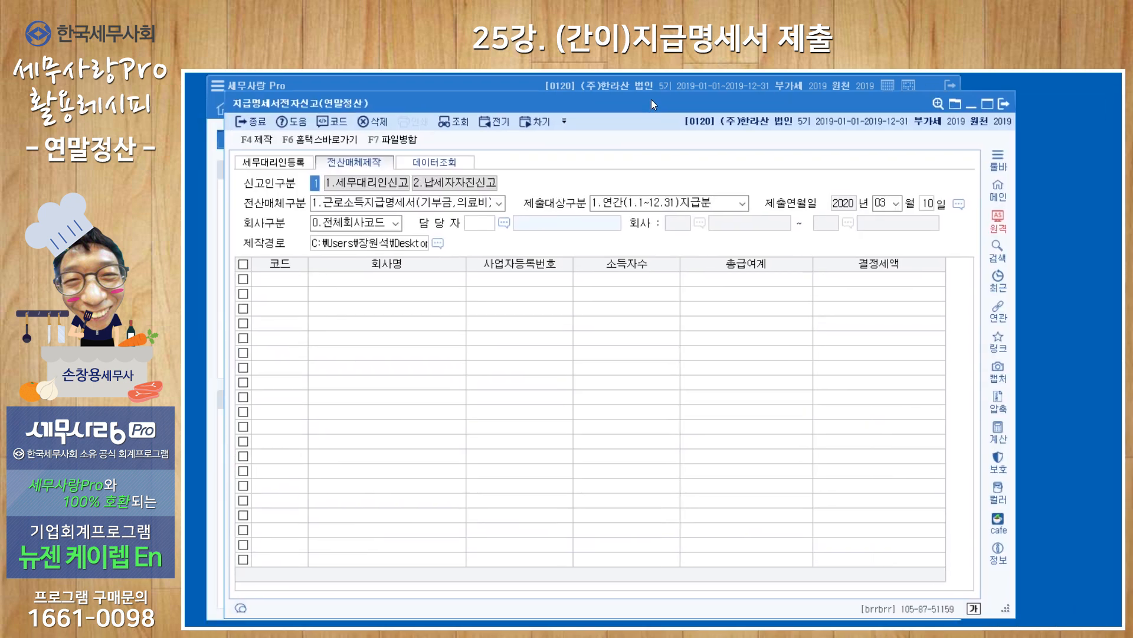
pyautogui.press('Return')
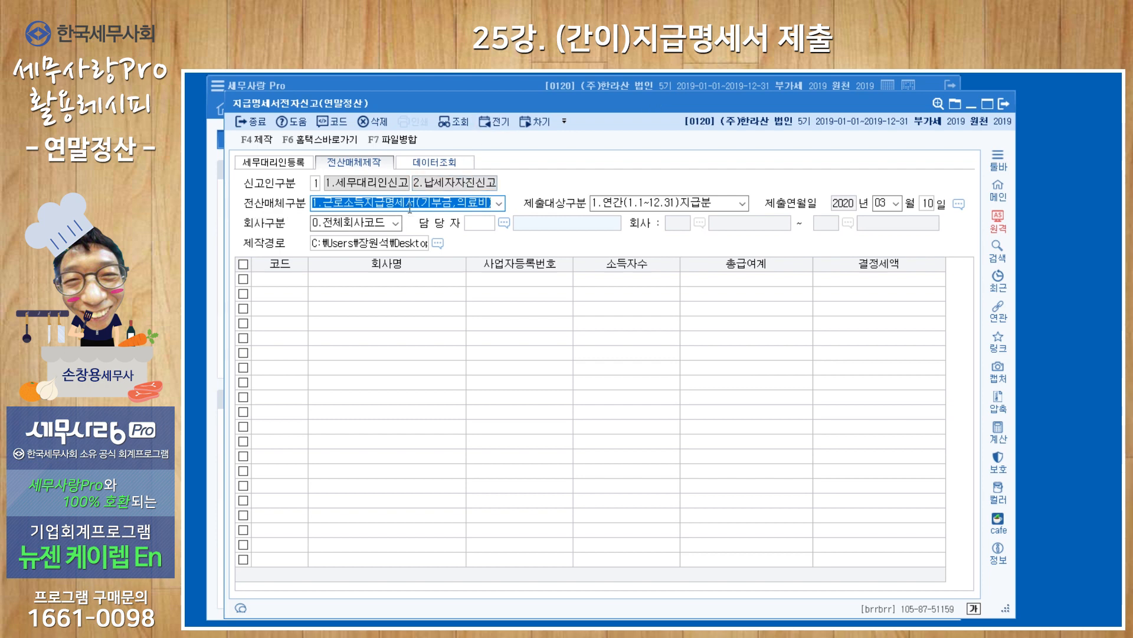
pyautogui.click(500, 204)
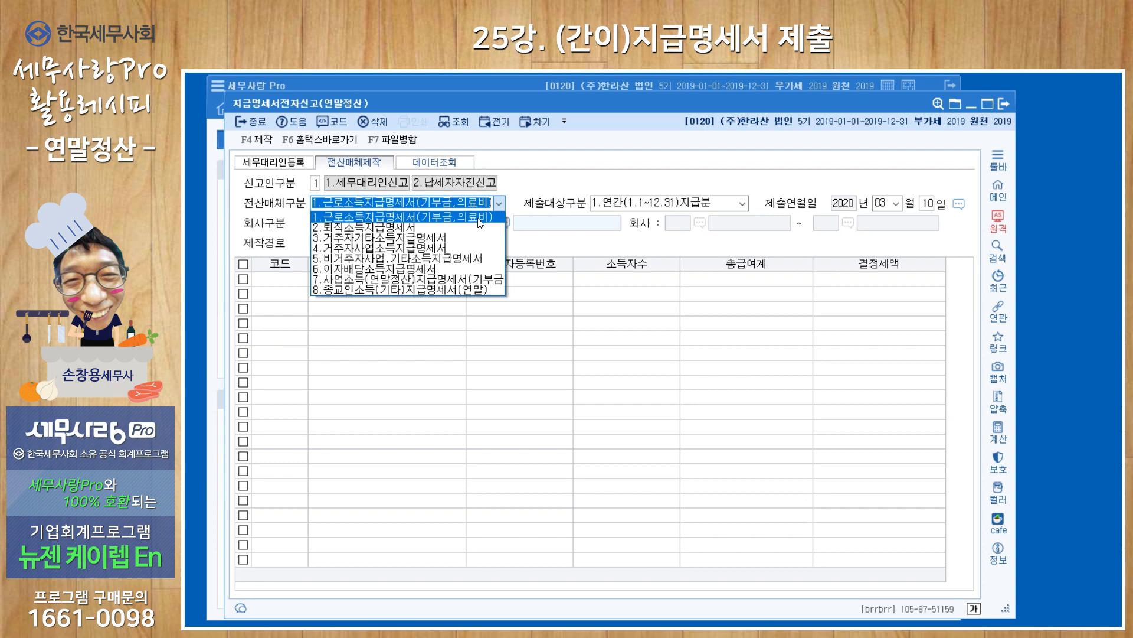
pyautogui.click(500, 204)
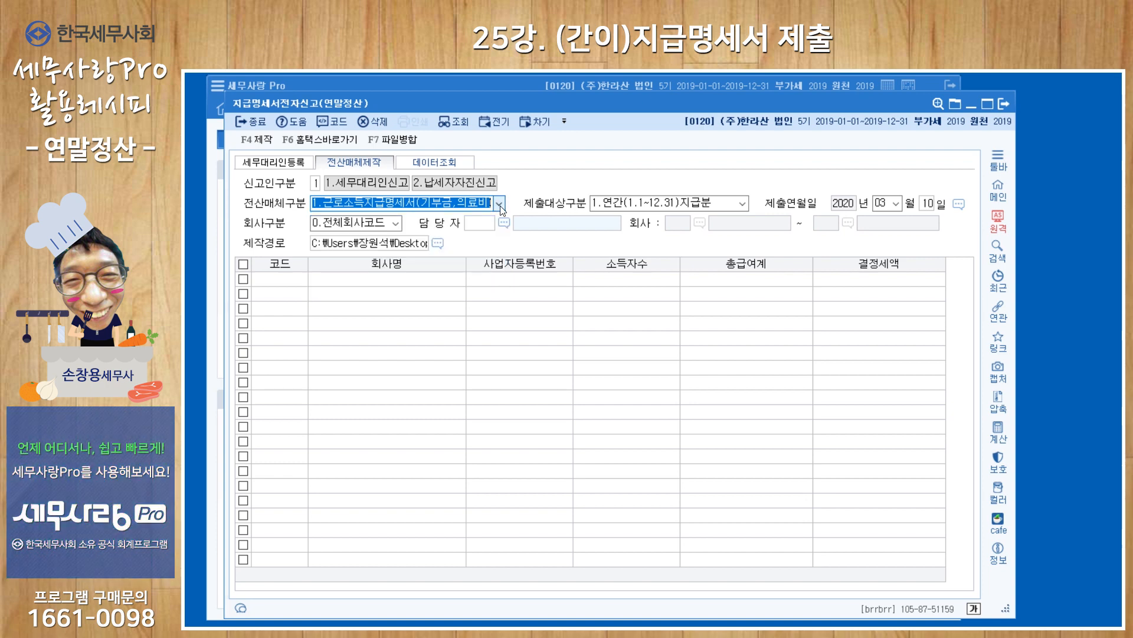
pyautogui.press('Return')
pyautogui.press('Return')
pyautogui.press('Return')
pyautogui.press('Return')
pyautogui.press('Return')
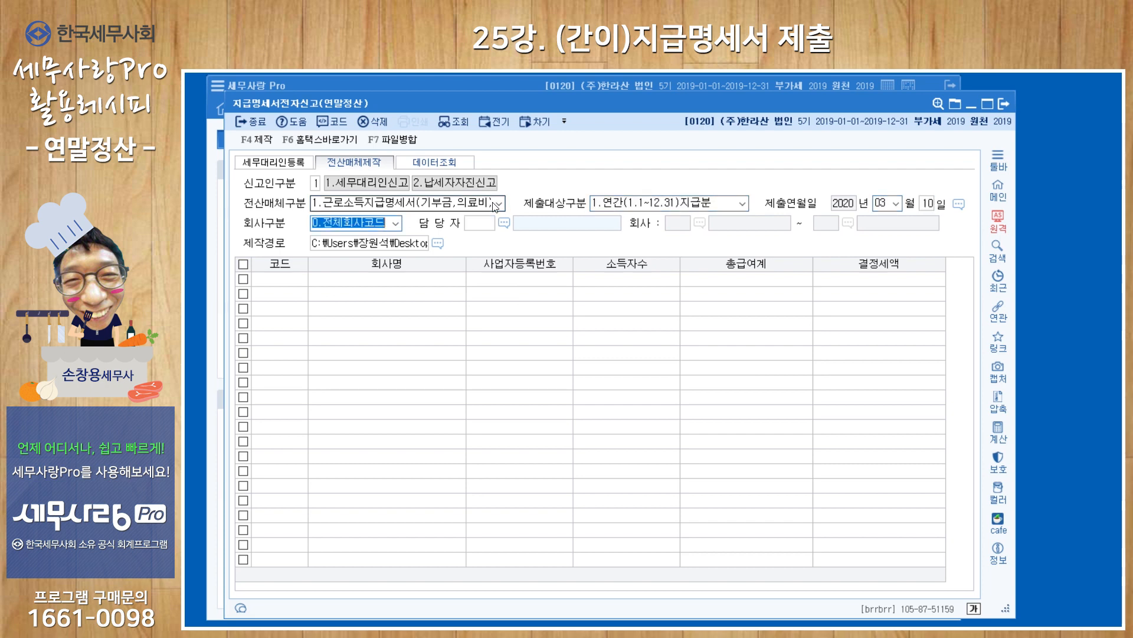
# Step: Set the company scope to 1.회사구간별 for 0120 (주)한라산, load the year-end filing data, and close the window
pyautogui.press('1')
pyautogui.press('Return')
pyautogui.press('Return')
pyautogui.press('Return')
pyautogui.press('Return')
pyautogui.press('Return')
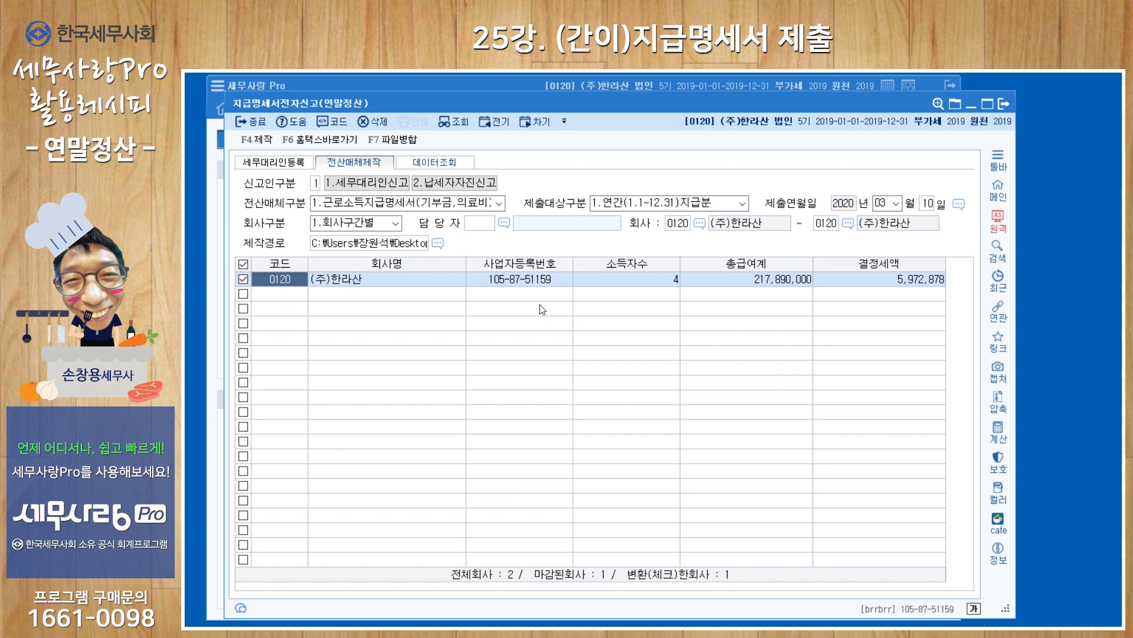
pyautogui.click(1005, 104)
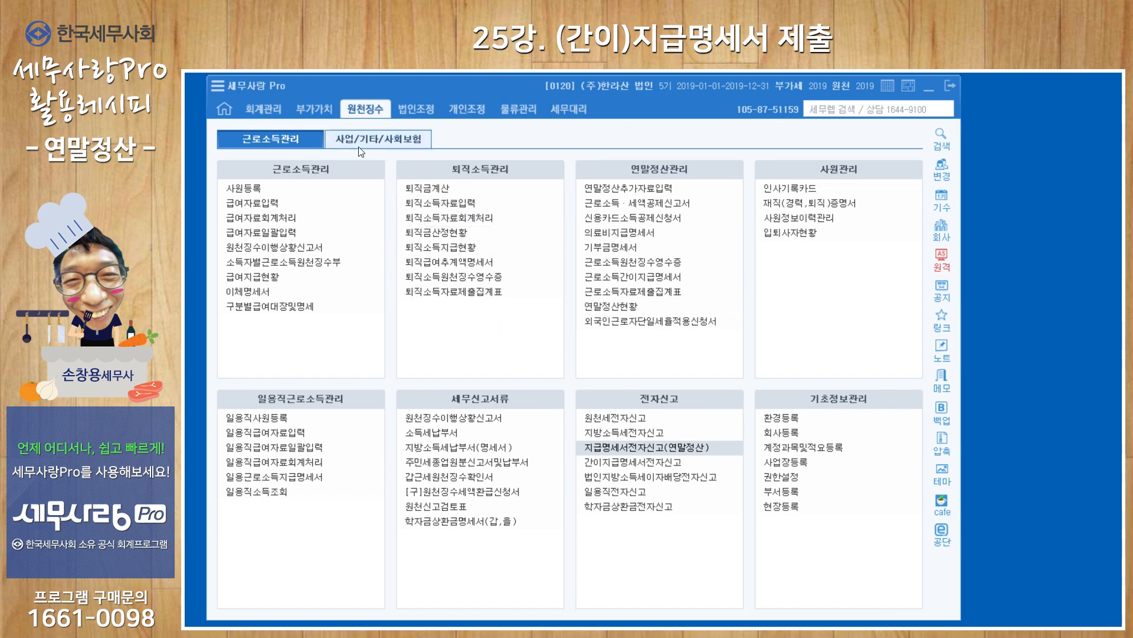
# Step: View the 거주자의사업소득원천징수영수증 screen under 사업/기타/사회보험, and close it
pyautogui.click(379, 143)
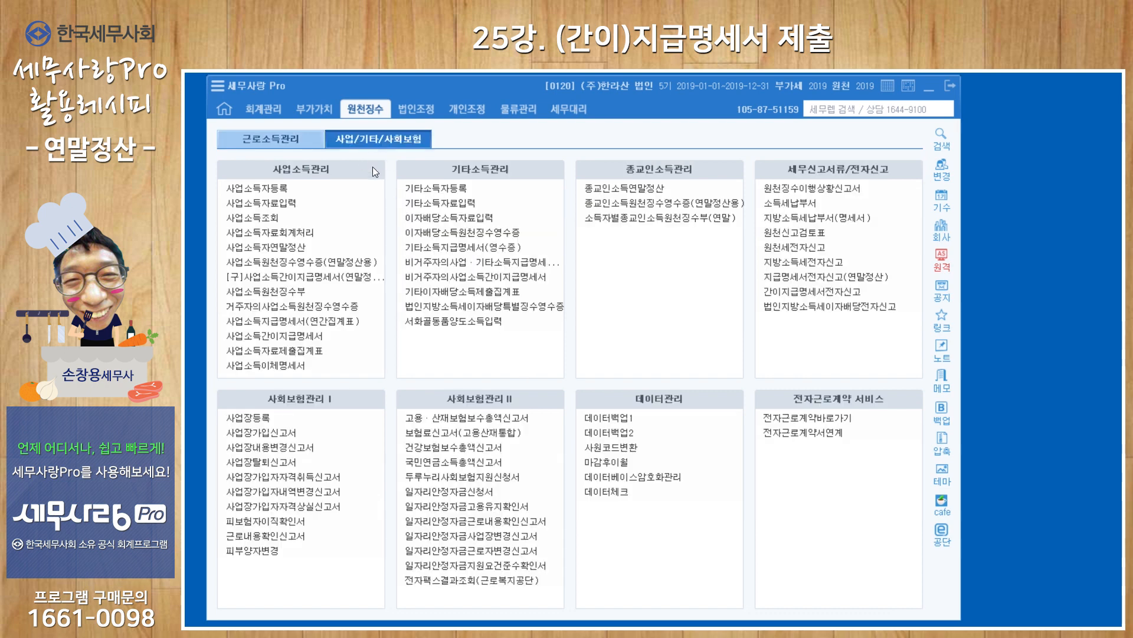
pyautogui.click(350, 307)
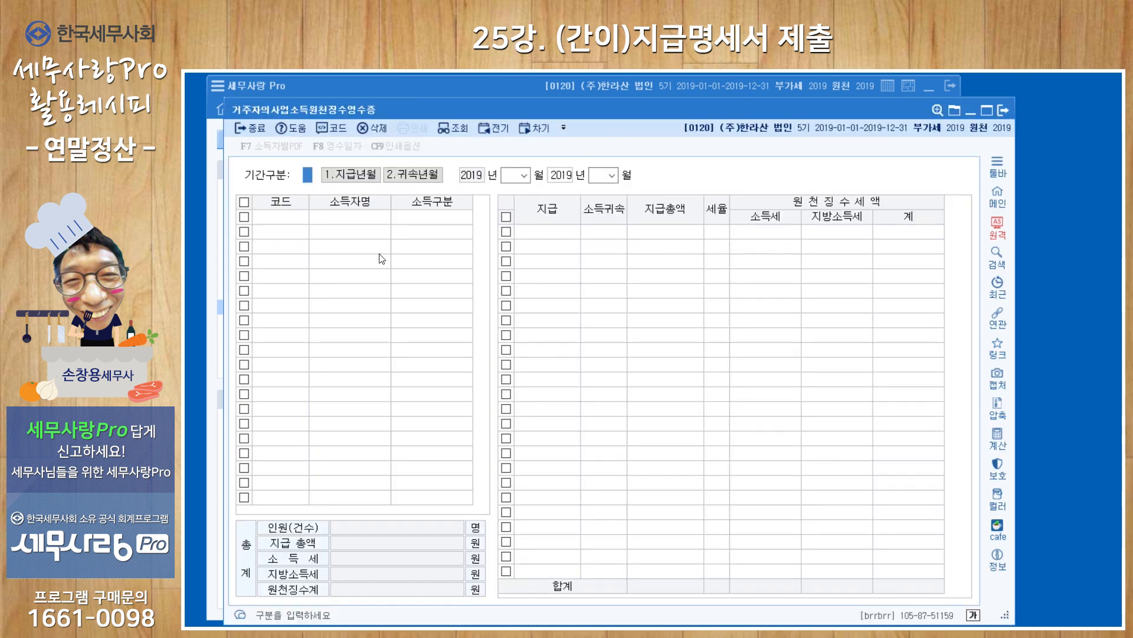
pyautogui.click(1003, 111)
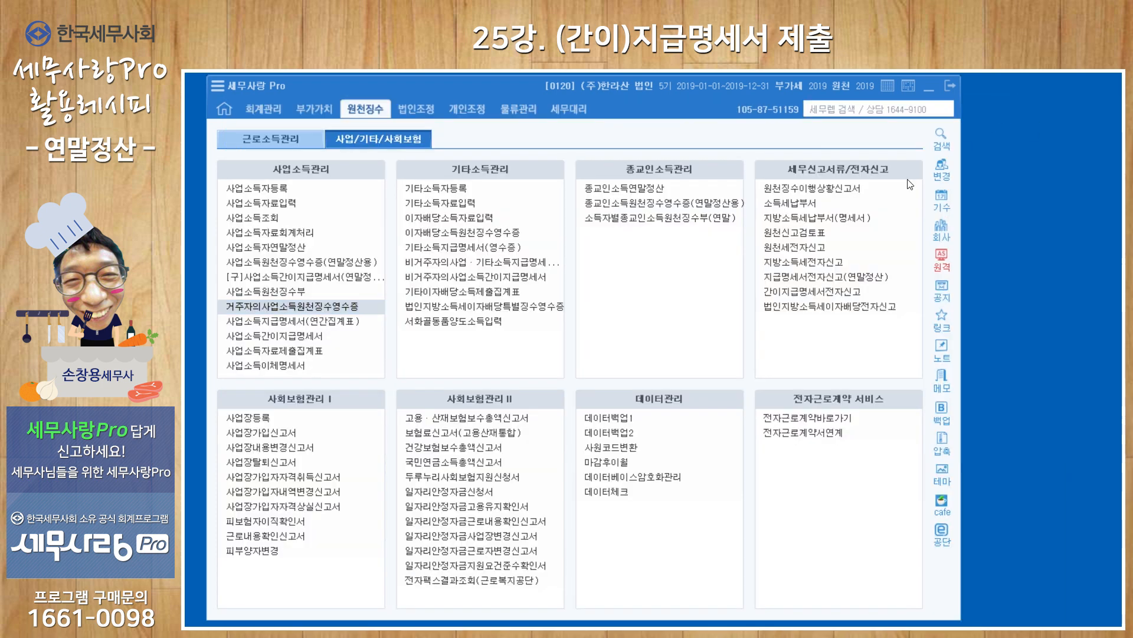
# Step: Open 사업소득지급명세서(연간집계표) for 2019.01 to 2019.12 and change its 신고기준 to 1.지급년월, reloading the data
pyautogui.click(272, 329)
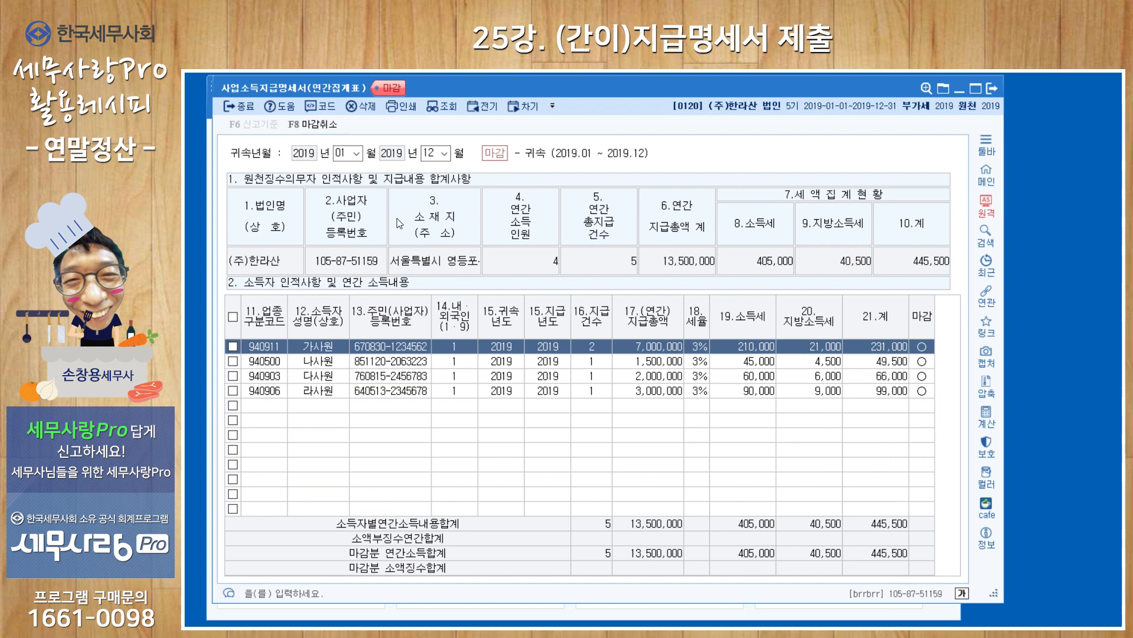
pyautogui.click(429, 153)
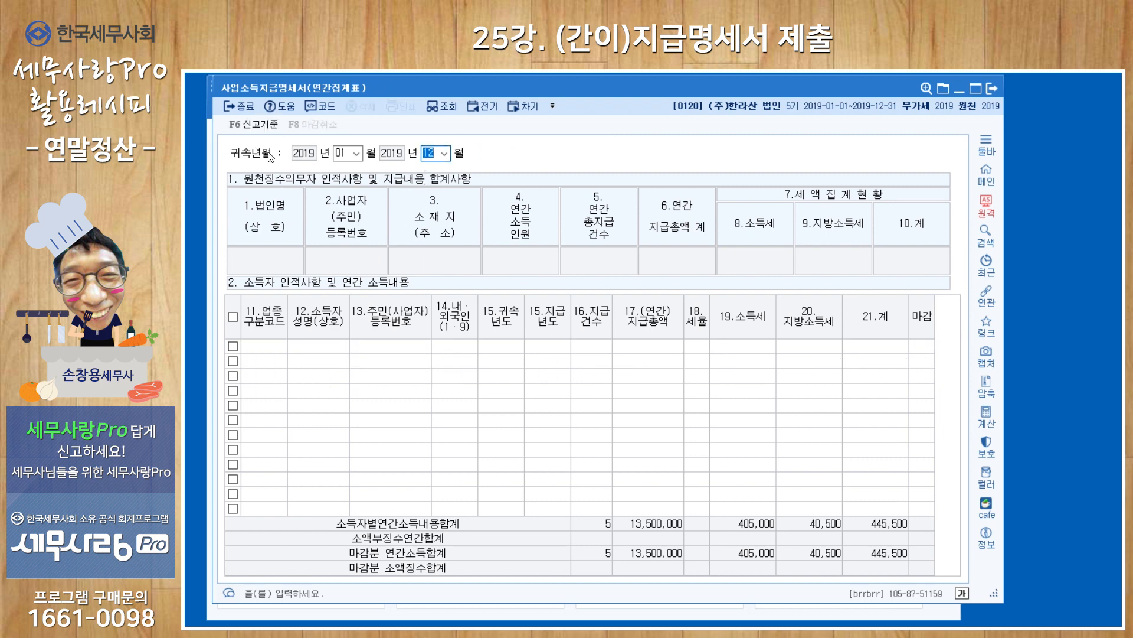
pyautogui.click(269, 125)
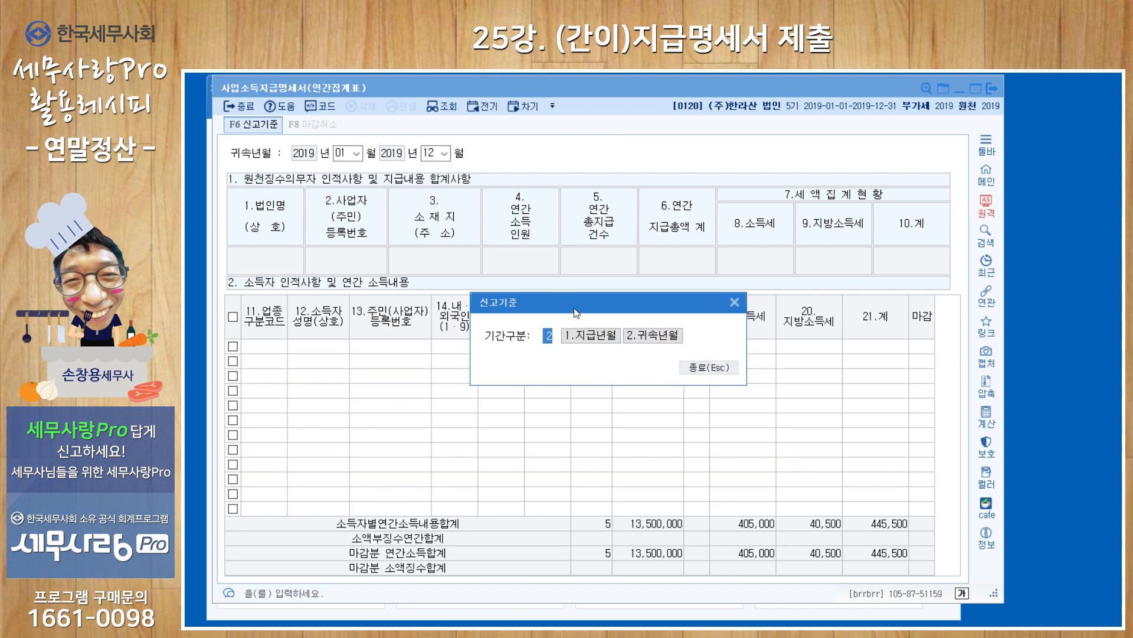
pyautogui.click(580, 335)
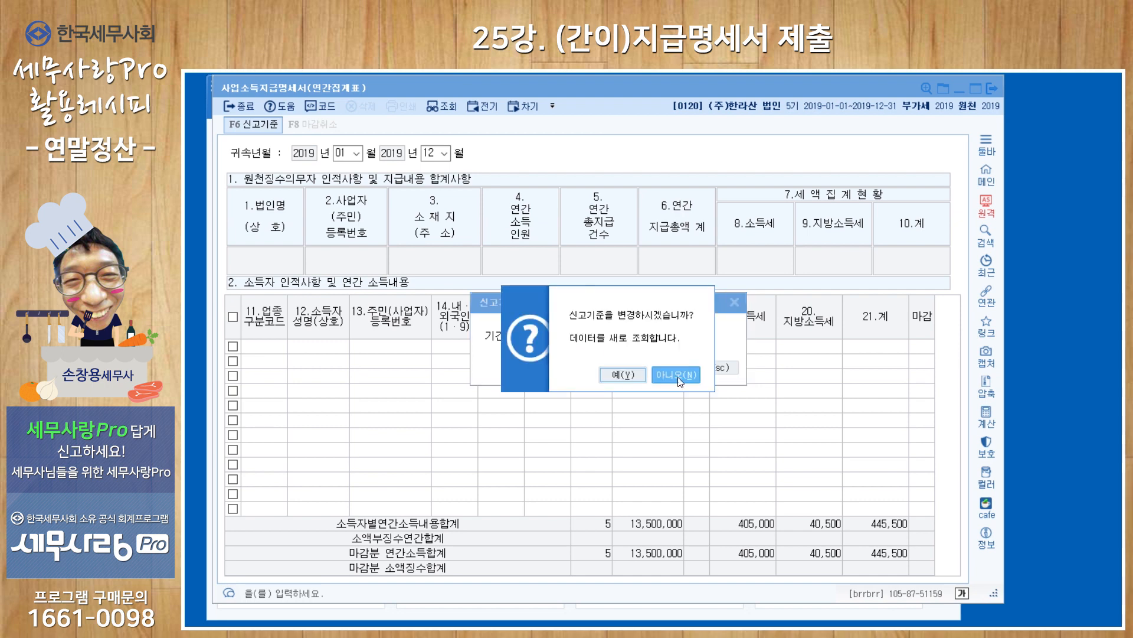
pyautogui.click(638, 375)
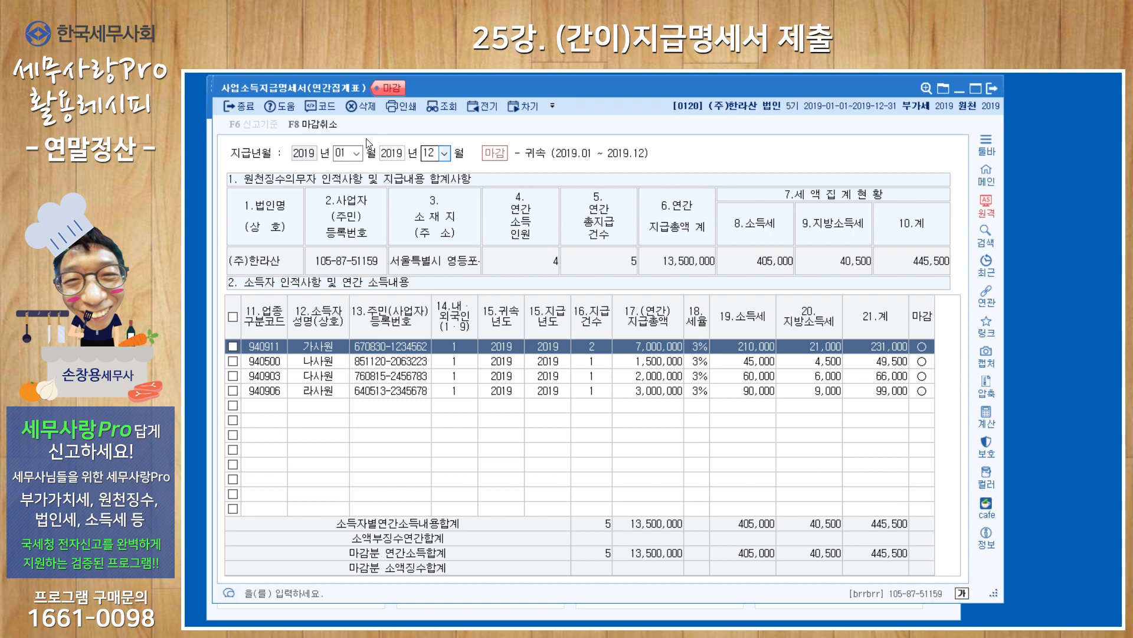
# Step: Cancel the 마감 of the business income statement and load the 지급년월 period 2019.01 to 2020.02
pyautogui.click(313, 124)
pyautogui.click(644, 378)
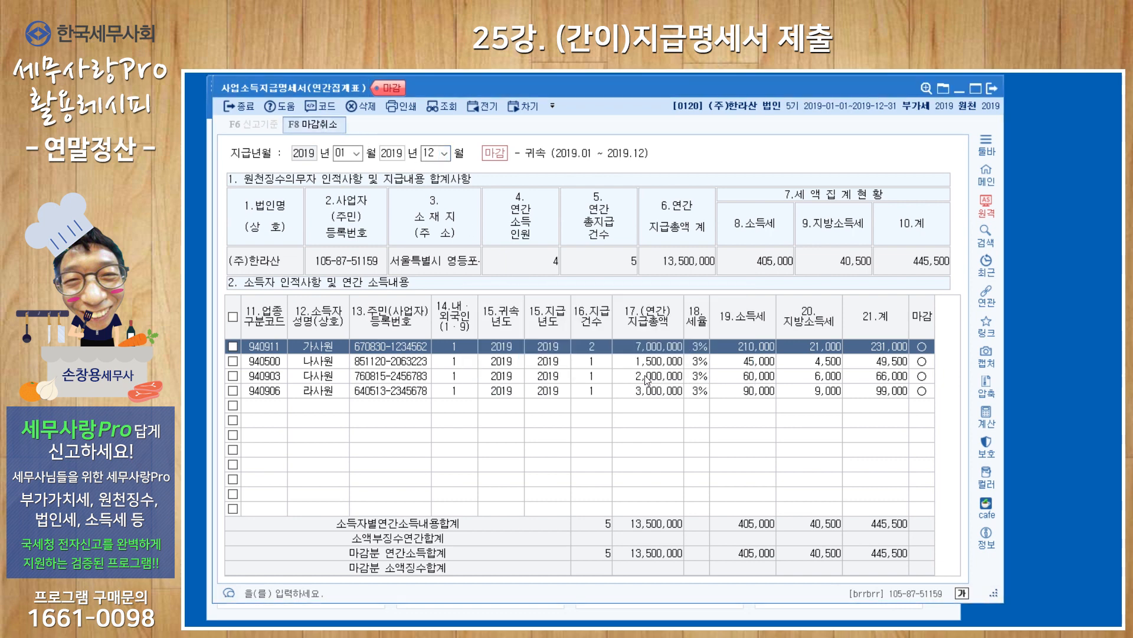
pyautogui.click(346, 153)
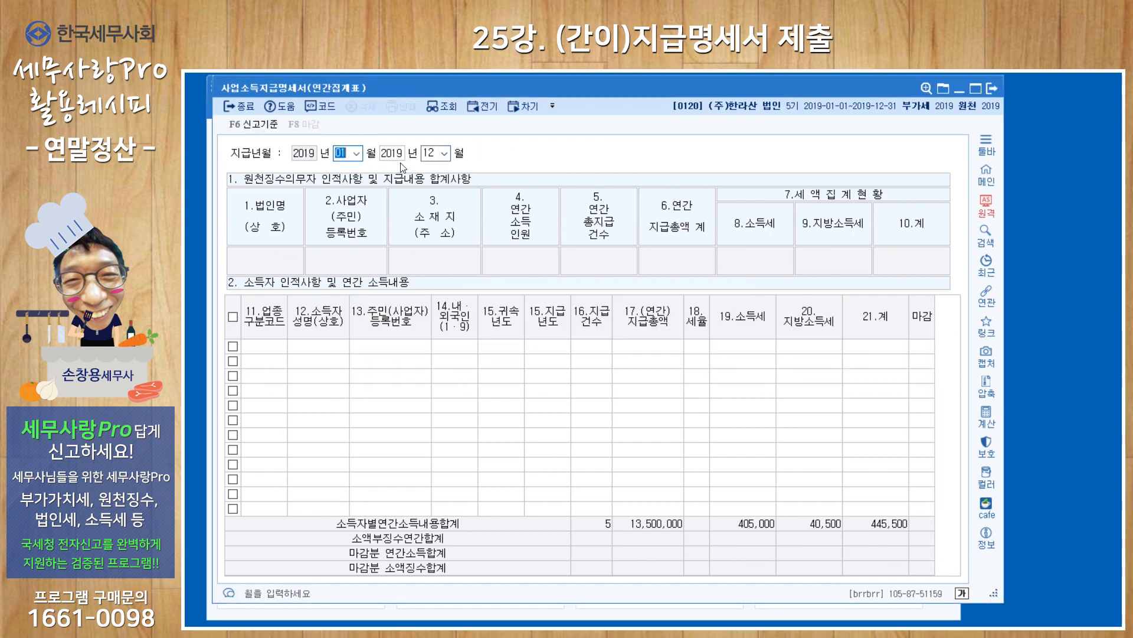
pyautogui.press('Return')
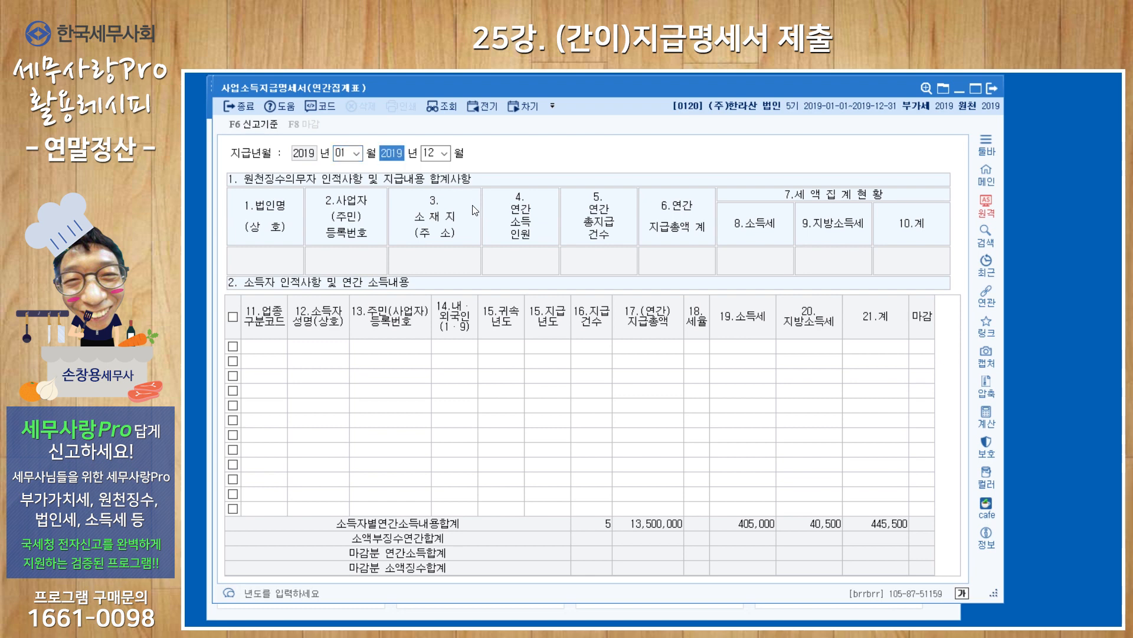
pyautogui.write('2020')
pyautogui.press('Return')
pyautogui.write('02')
pyautogui.press('Return')
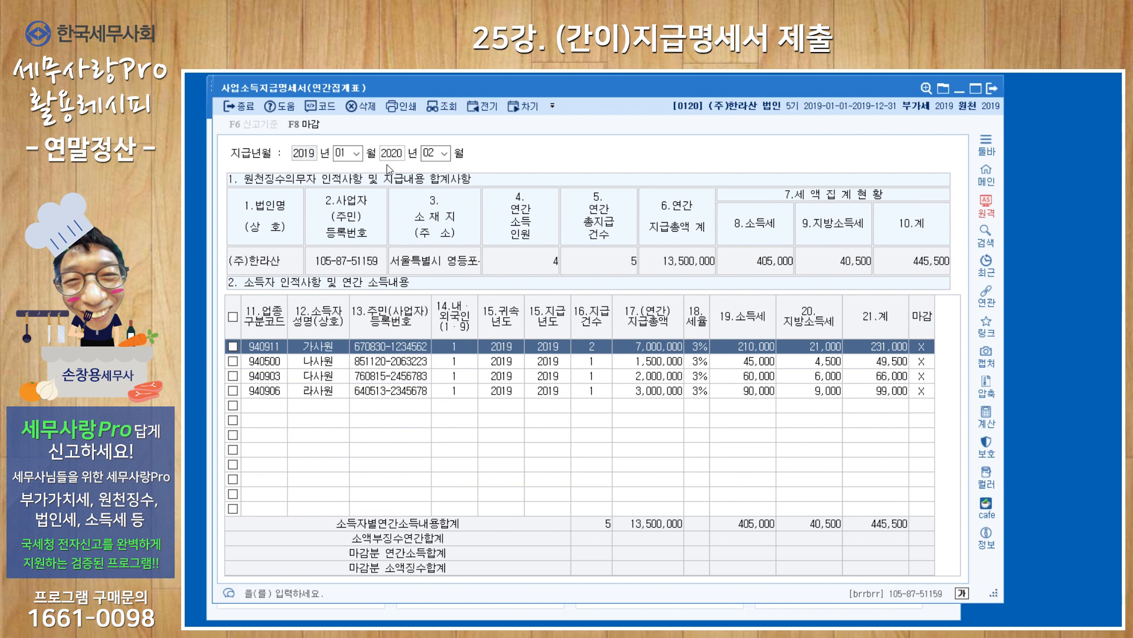
# Step: Run 마감 on all business income payment statement data for the loaded period, and exit the statement window
pyautogui.click(305, 125)
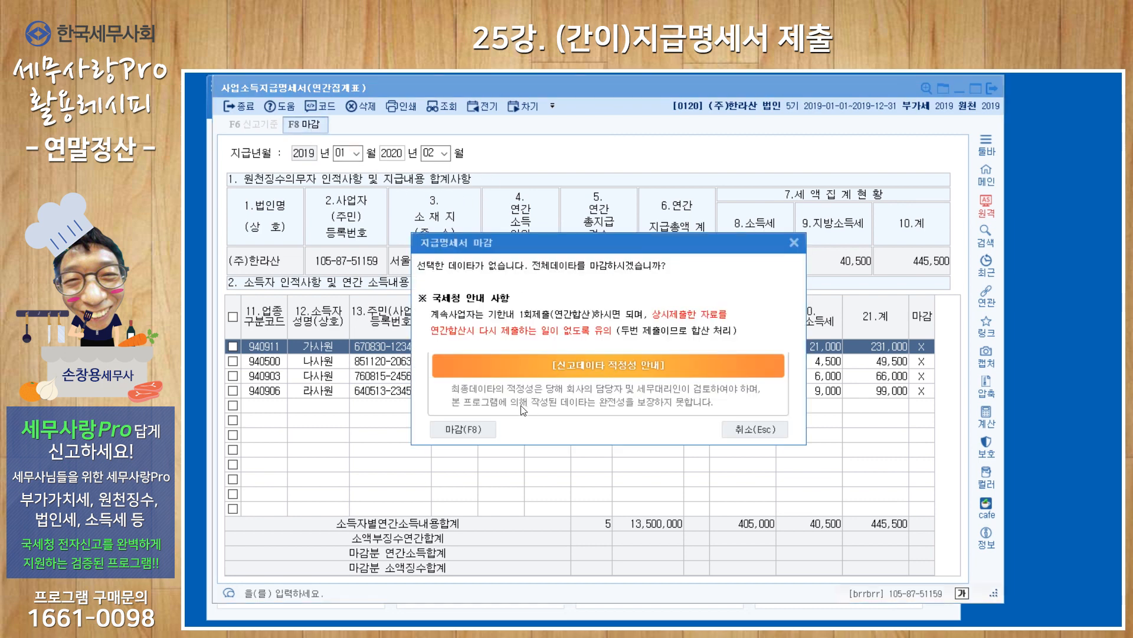
pyautogui.click(479, 430)
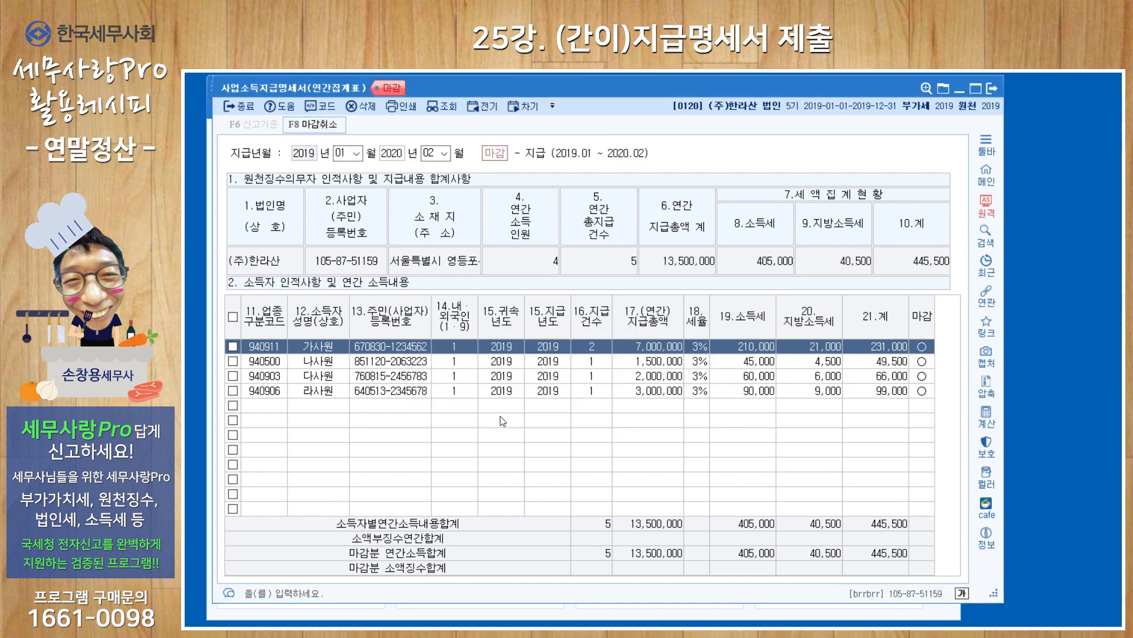
pyautogui.click(993, 89)
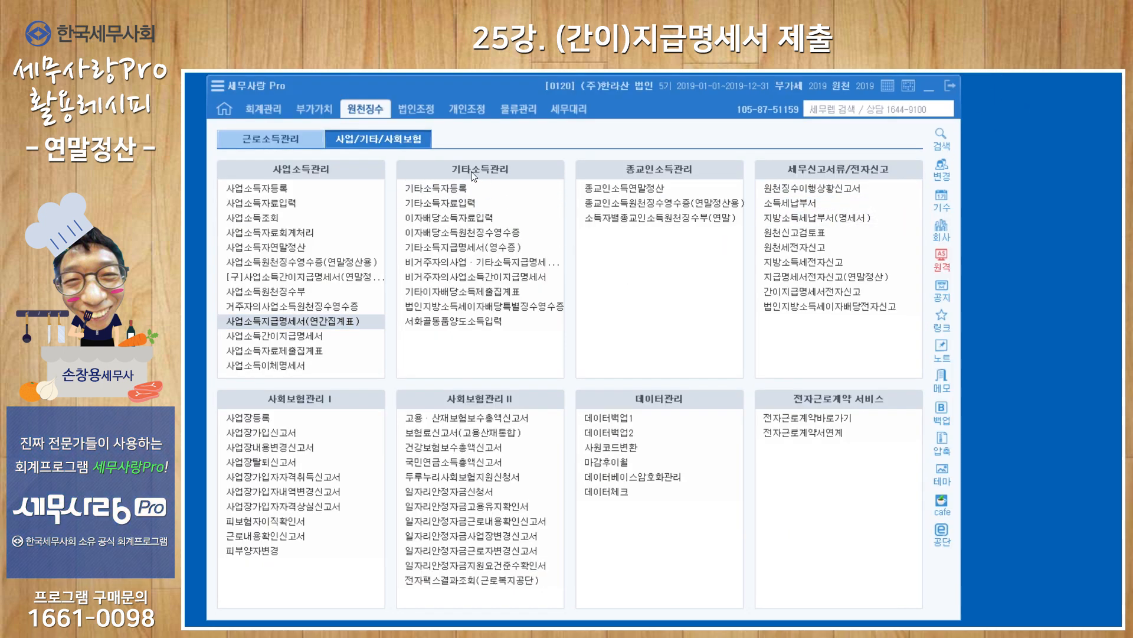
# Step: View 기타소득지급명세서(영수증) for 귀속년월 2019.01 to 2019.12, check its 신고기준 options without changing them, and close it
pyautogui.click(471, 248)
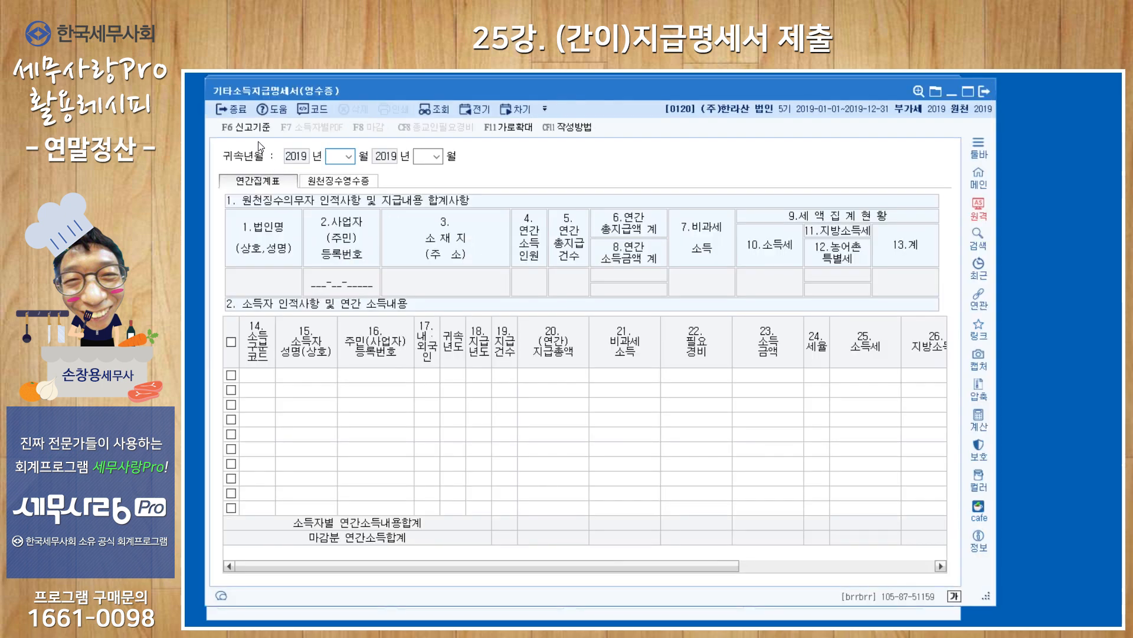
pyautogui.click(244, 130)
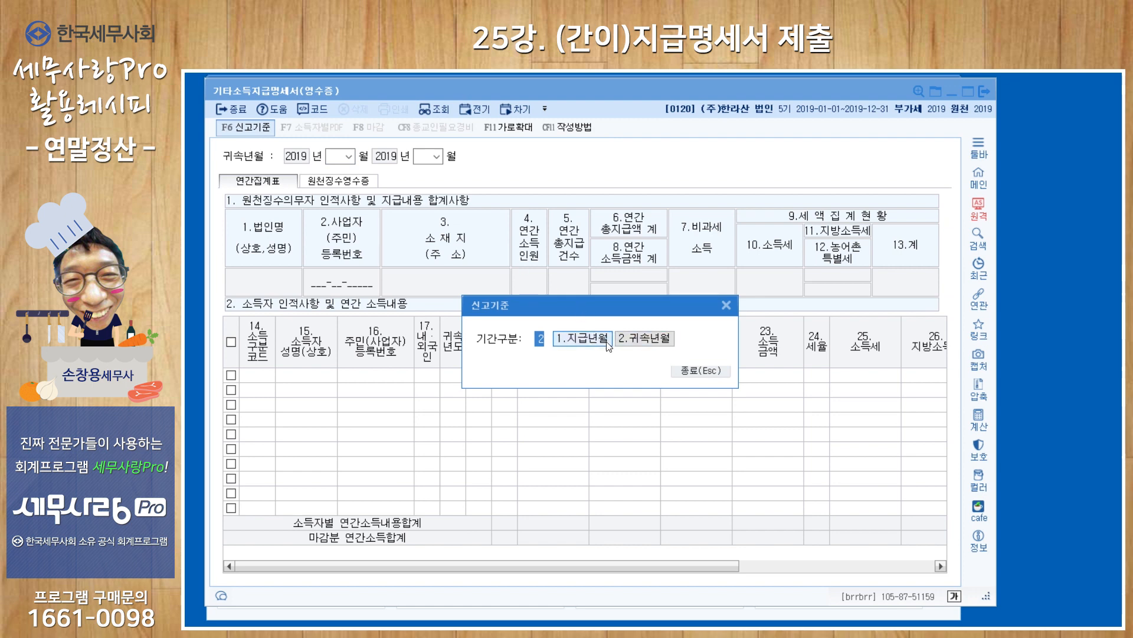
pyautogui.click(706, 371)
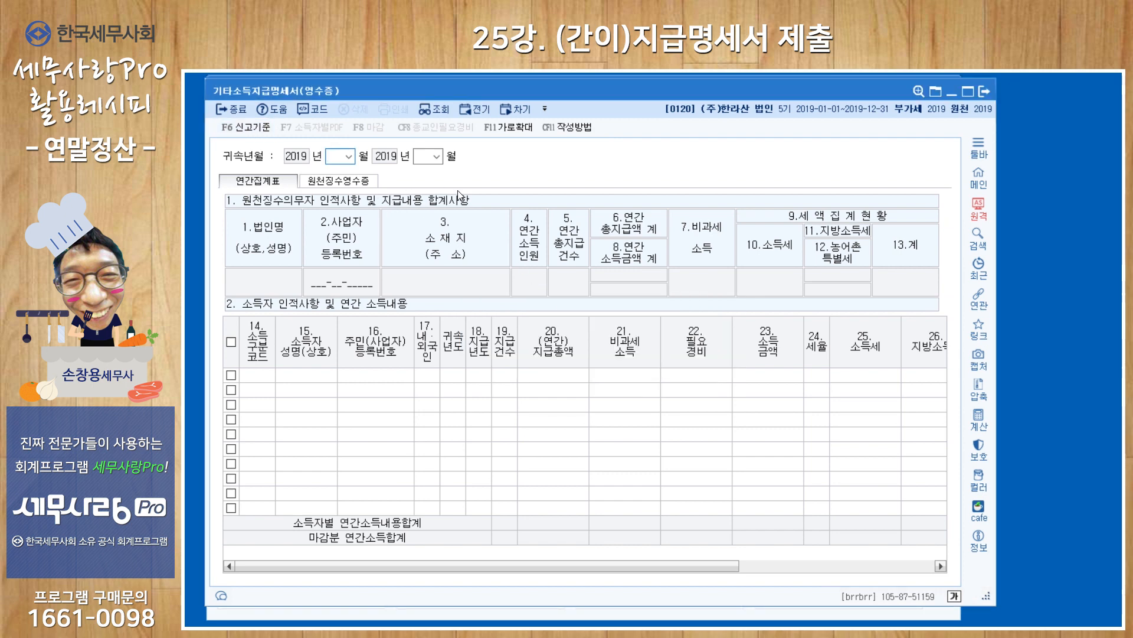
pyautogui.click(331, 156)
pyautogui.press('Return')
pyautogui.write('12')
pyautogui.press('Return')
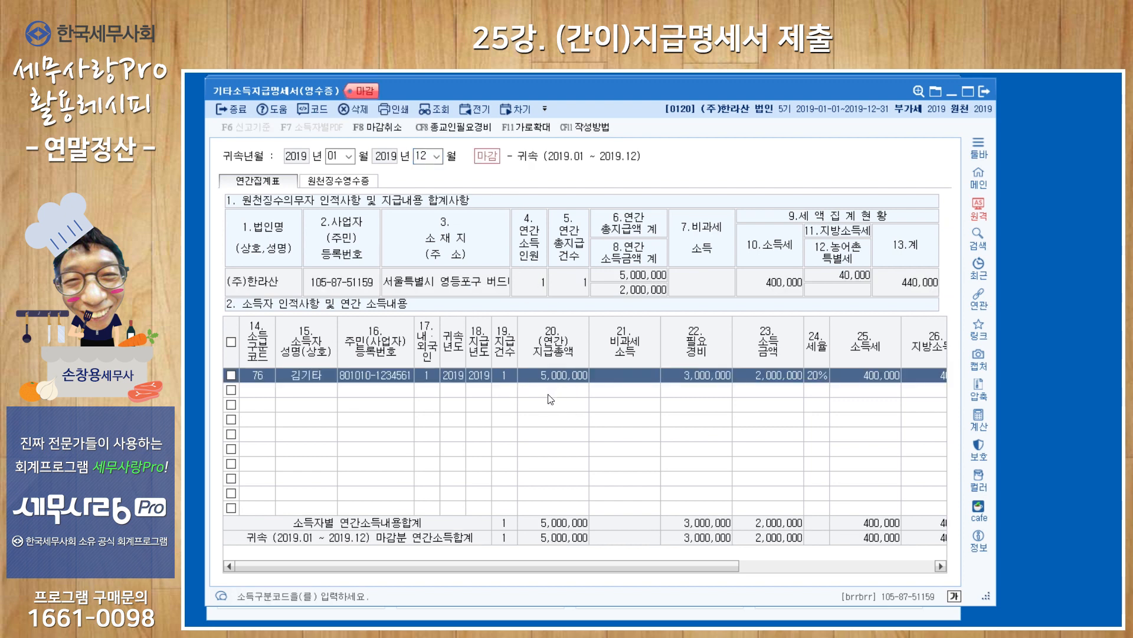
pyautogui.click(983, 92)
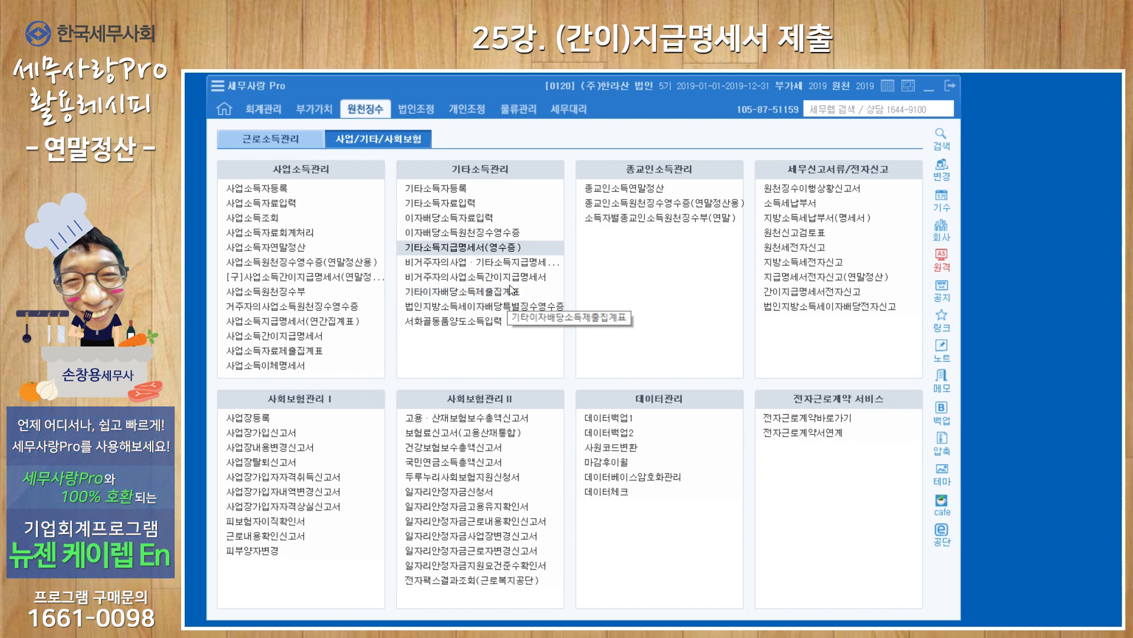
# Step: View 이자배당소득원천징수영수증 for 귀속년월 2019.01 to 2019.12, and close the receipt window
pyautogui.click(506, 232)
pyautogui.press('Return')
pyautogui.write('12')
pyautogui.press('Return')
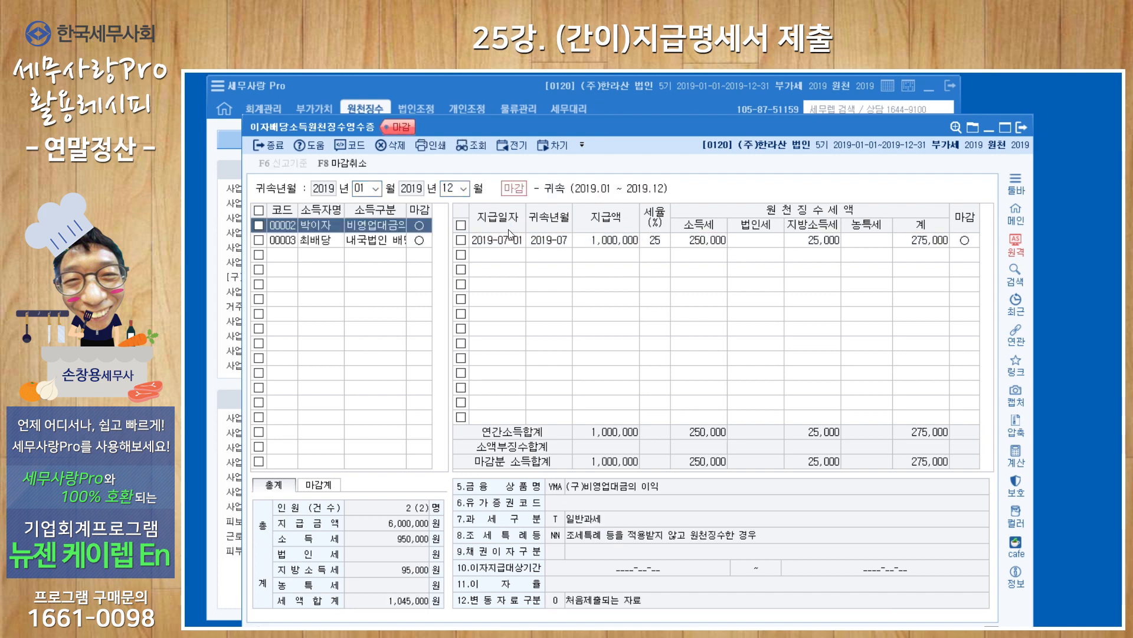
pyautogui.click(1017, 126)
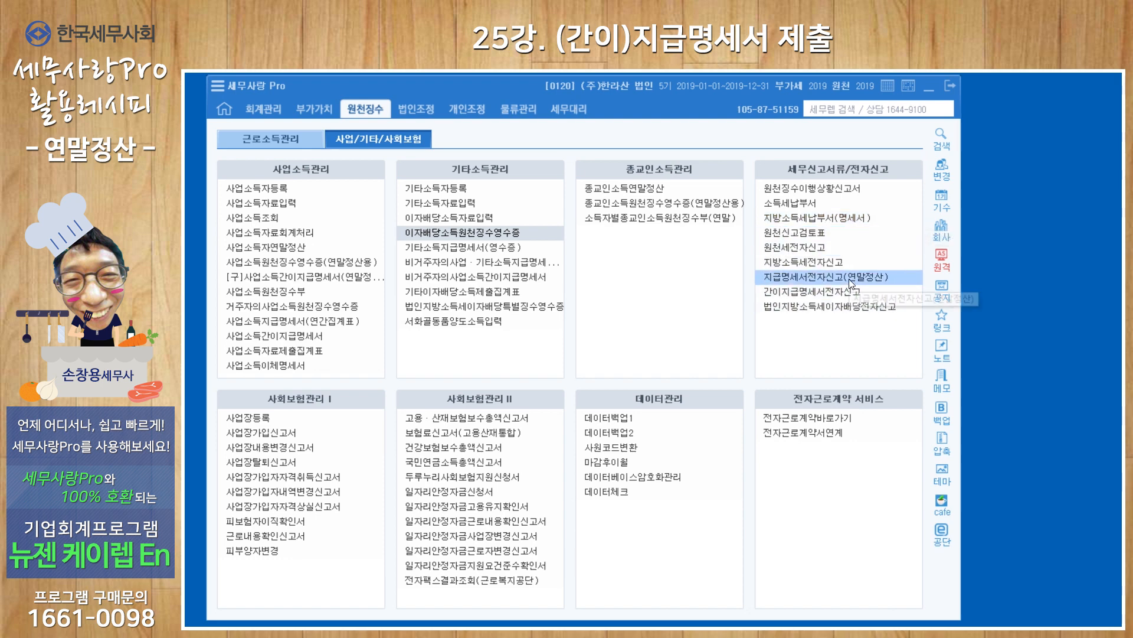
# Step: Open 지급명세서전자신고(연말정산) under 근로소득관리, look through the 전산매체구분 options, and return to the main screen
pyautogui.click(265, 142)
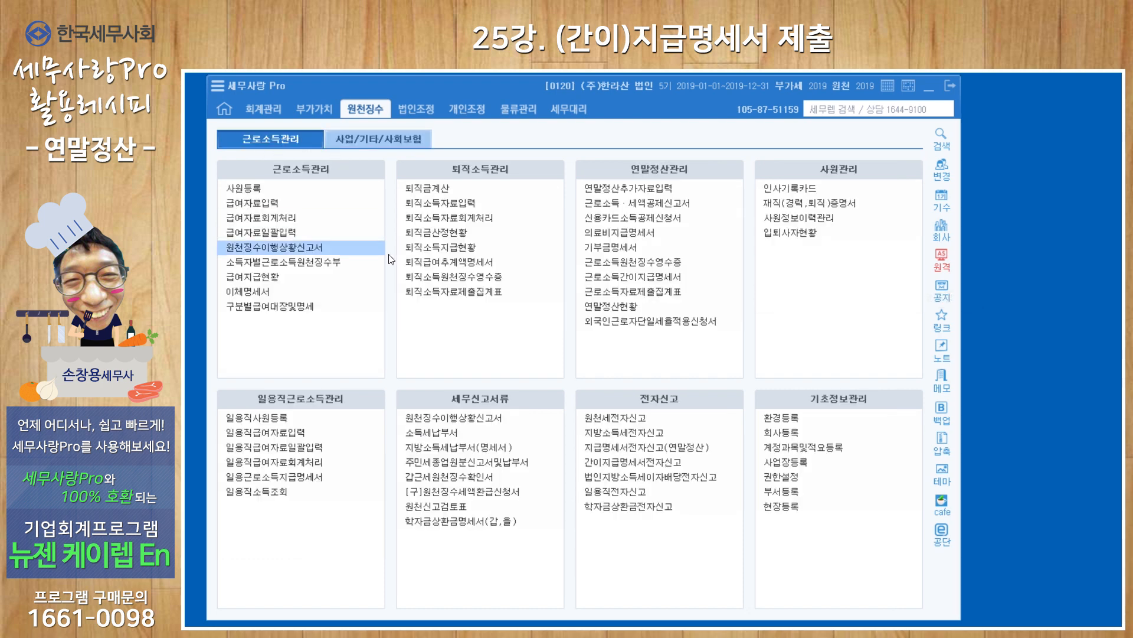
pyautogui.click(642, 448)
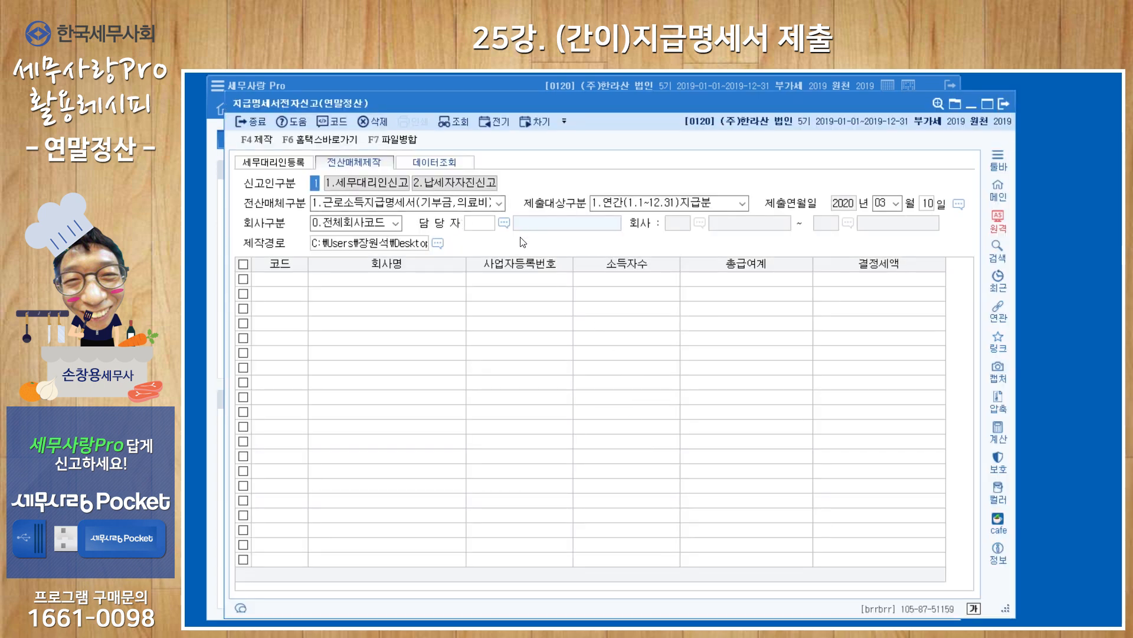
pyautogui.press('Return')
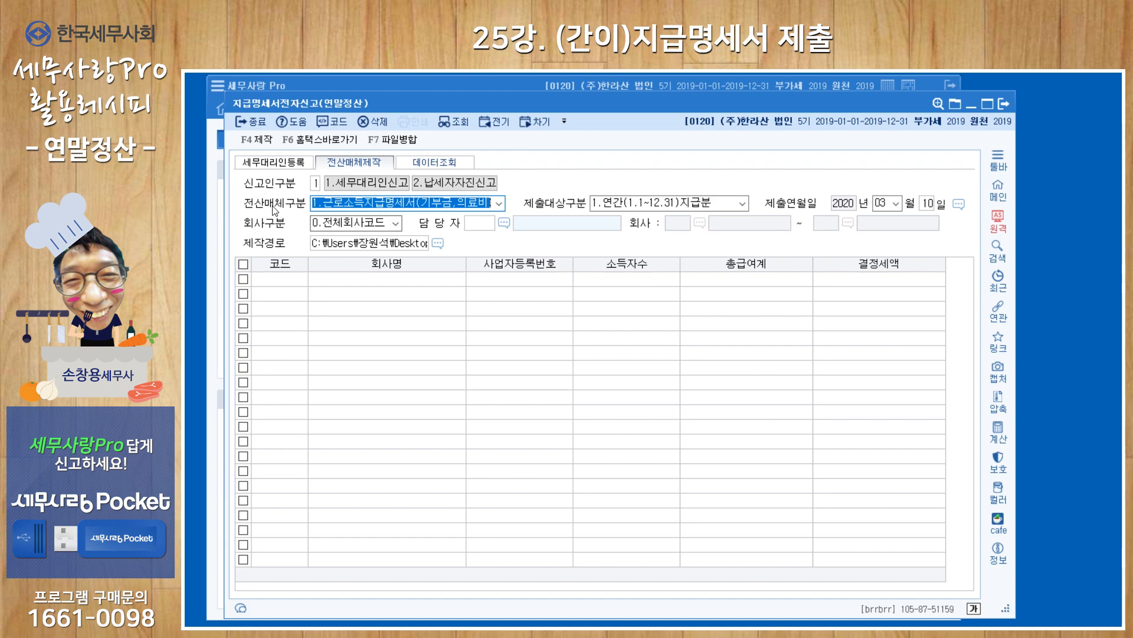
pyautogui.click(498, 205)
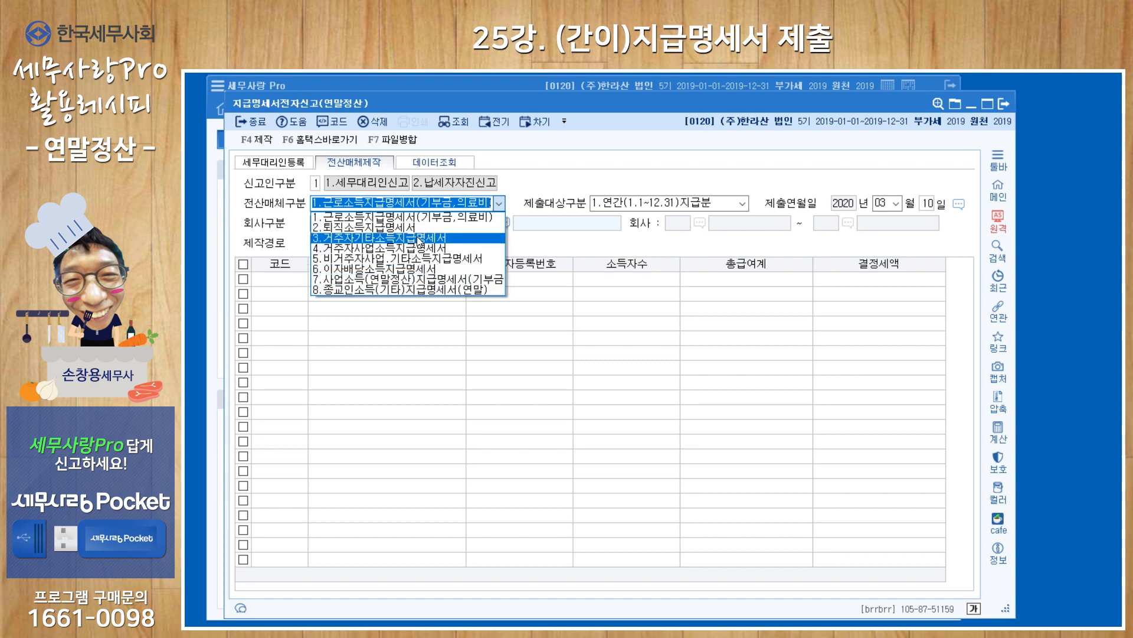
pyautogui.click(213, 207)
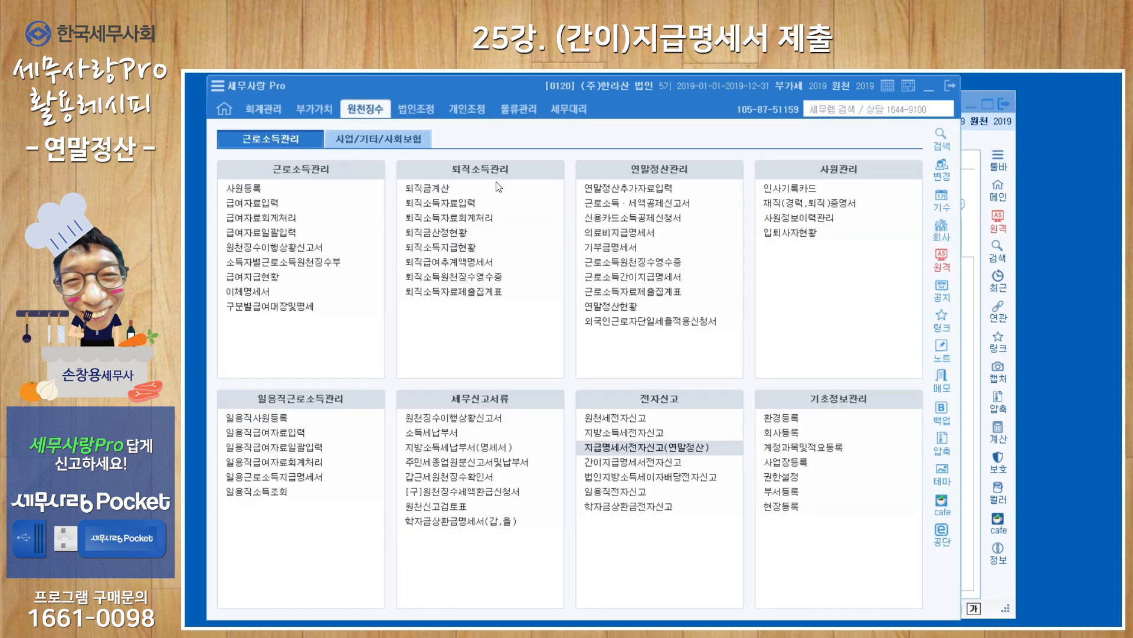
# Step: Open 퇴직소득원천징수영수증 and load the 지급년월 period 2019.01 to 2019.12
pyautogui.click(487, 281)
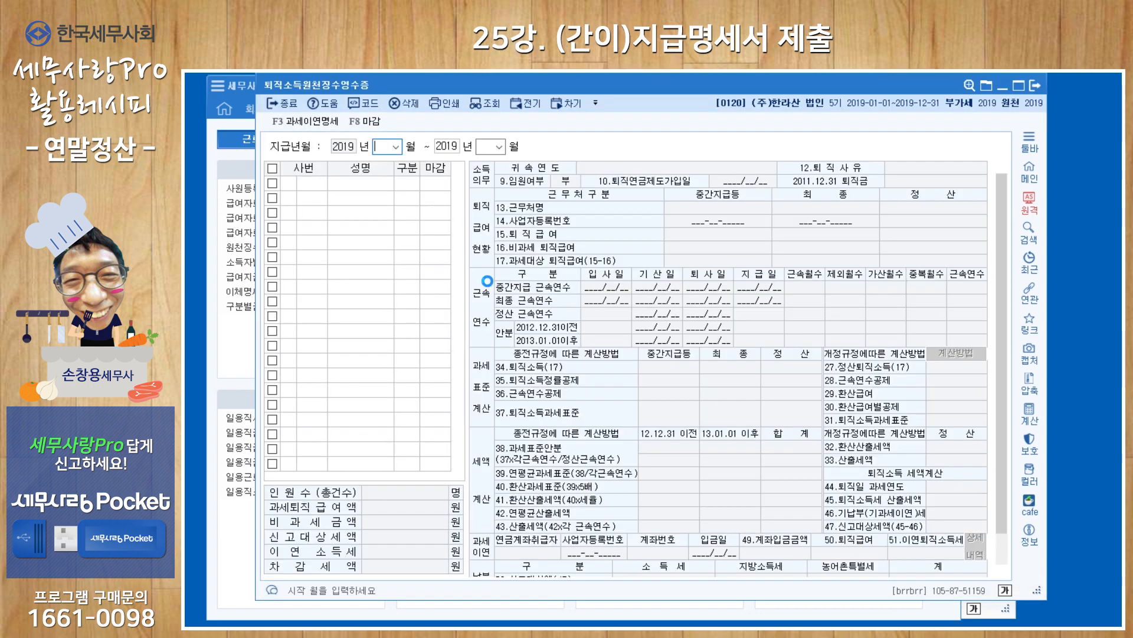
pyautogui.write('01')
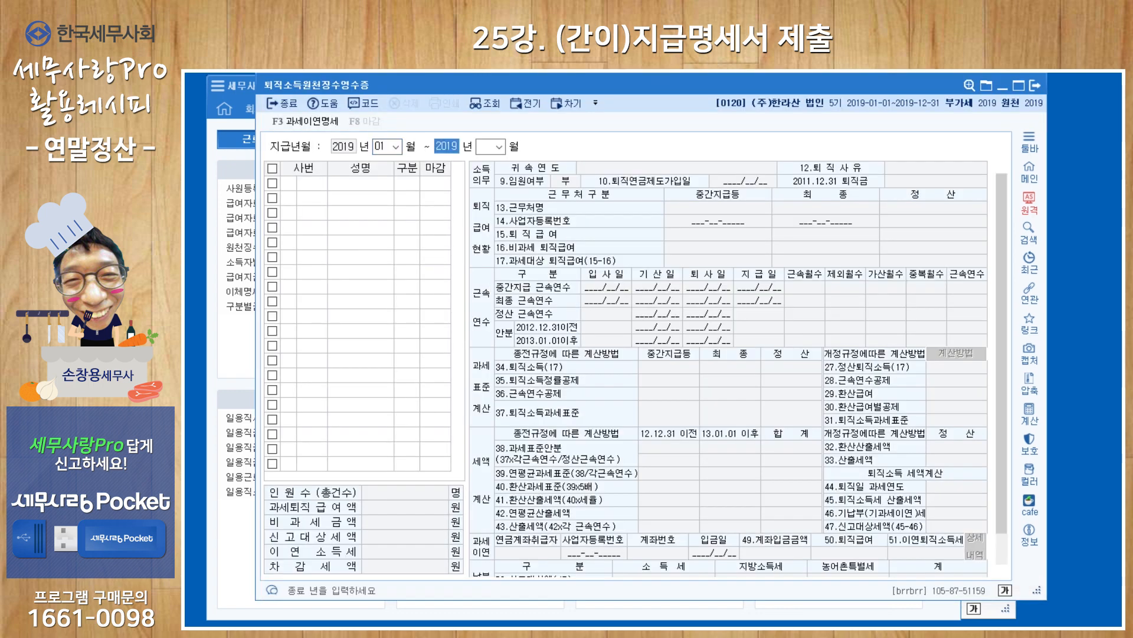
pyautogui.press('Return')
pyautogui.write('12')
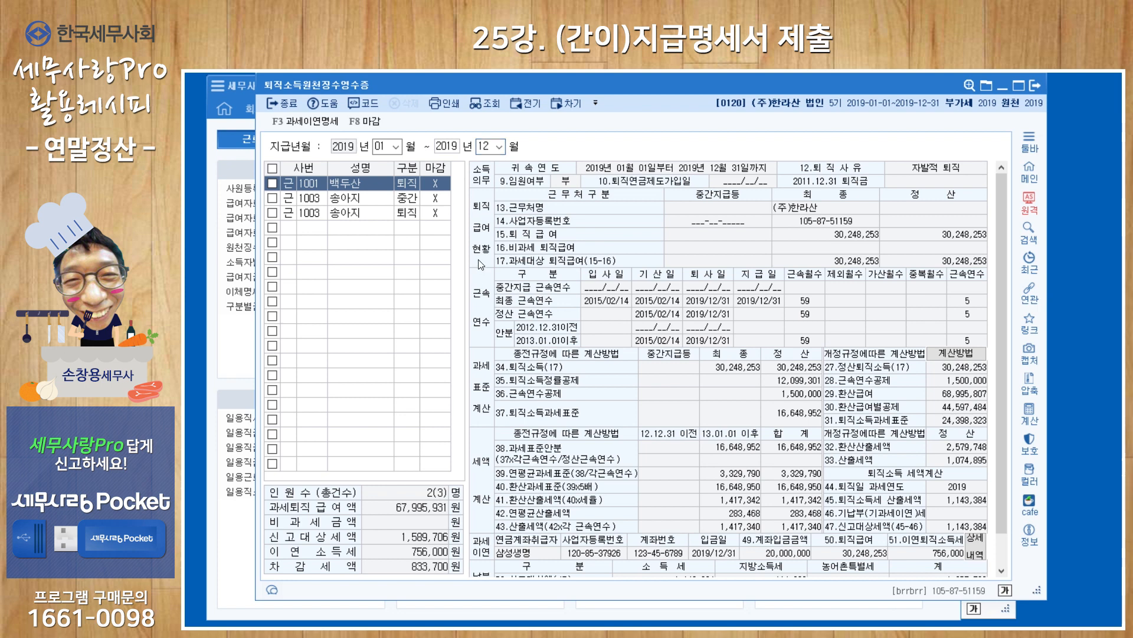
# Step: Run 마감 on all retirement income receipts, forcing it with 강제마감, and exit the receipt window
pyautogui.click(369, 123)
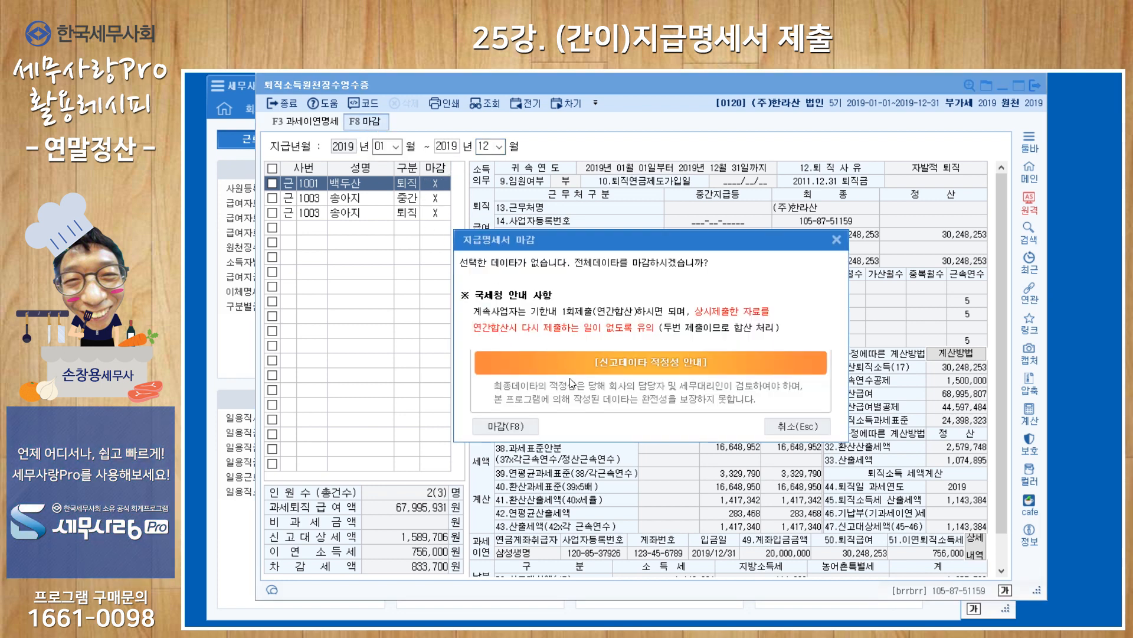
pyautogui.click(523, 428)
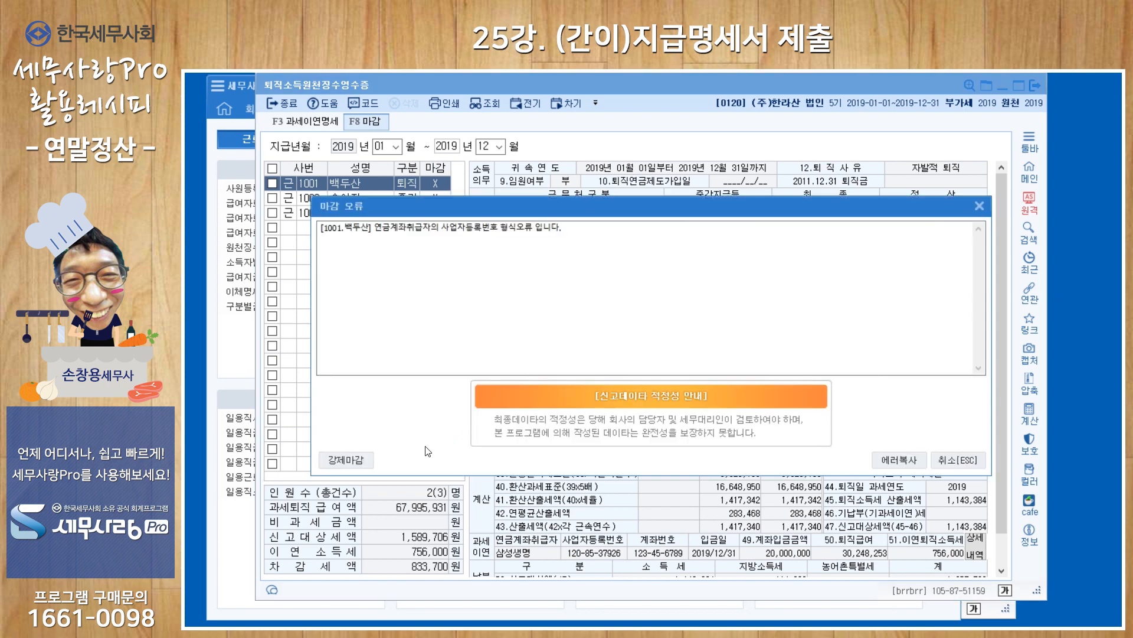
pyautogui.click(347, 460)
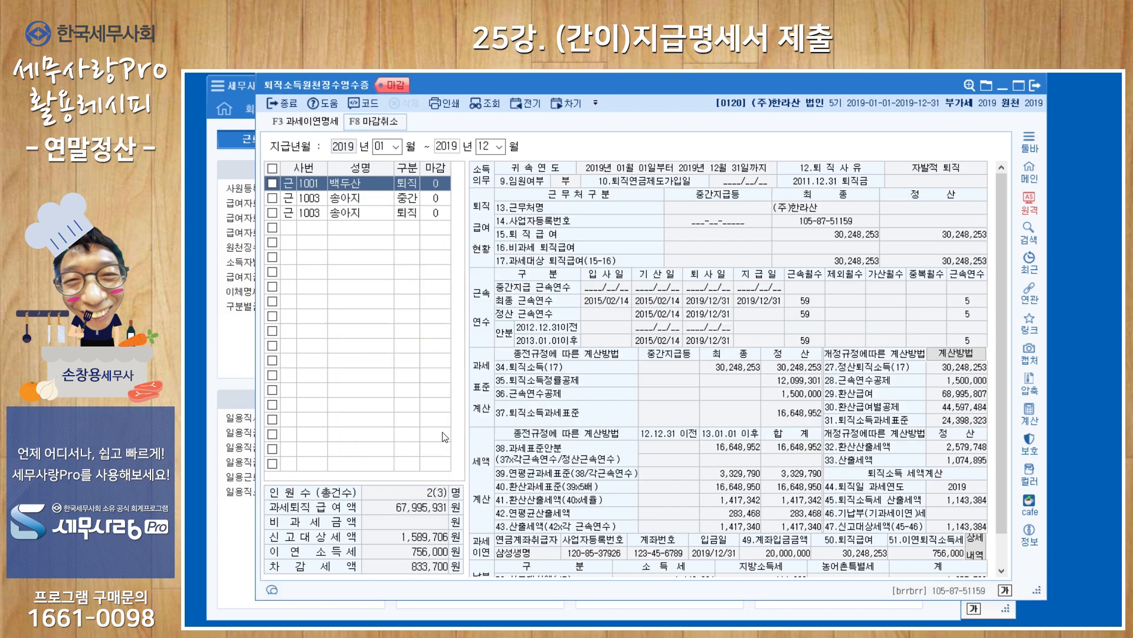
pyautogui.click(1035, 86)
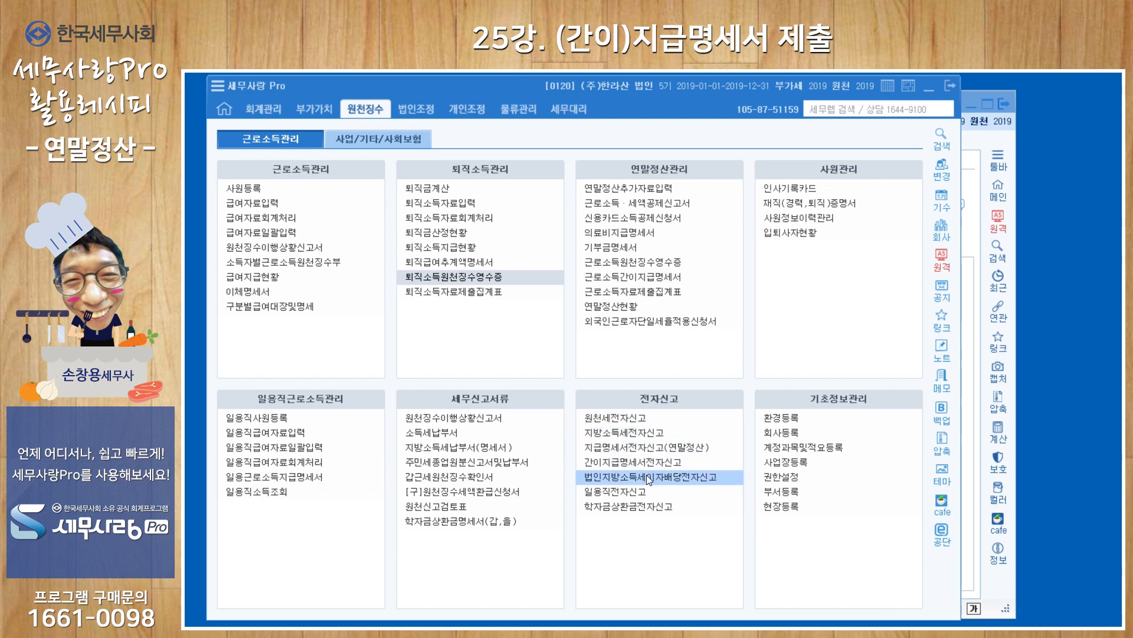
# Step: Open 지급명세서전자신고(연말정산) and accept 1.근로소득지급명세서, 1.연간(1.1~12.31)지급분 and the 2020-03 submission month
pyautogui.click(634, 449)
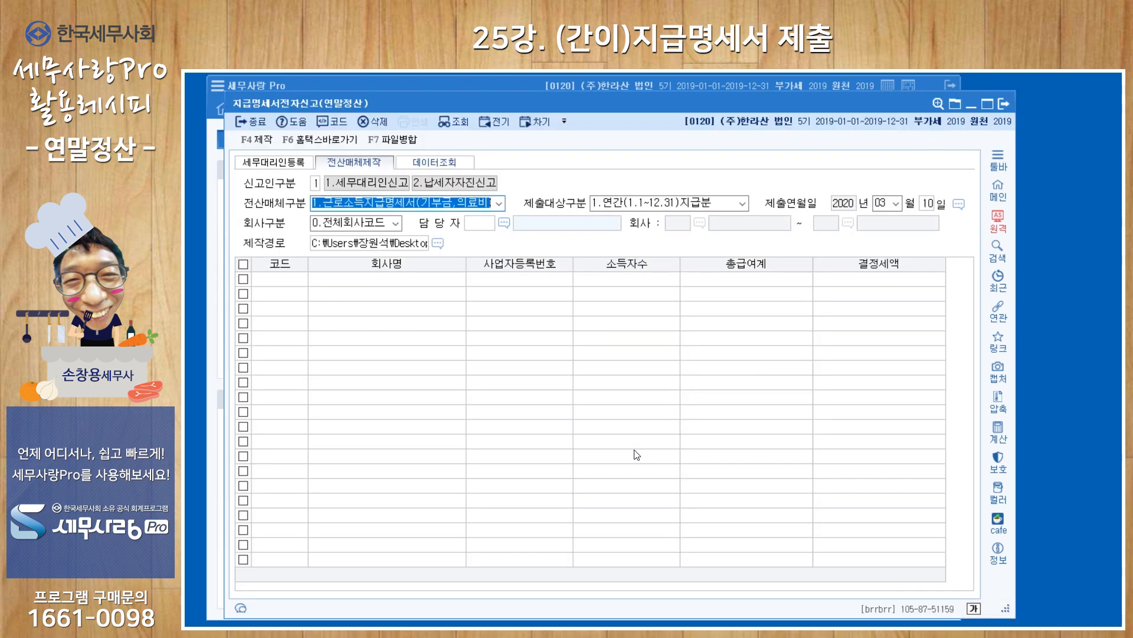
pyautogui.click(499, 204)
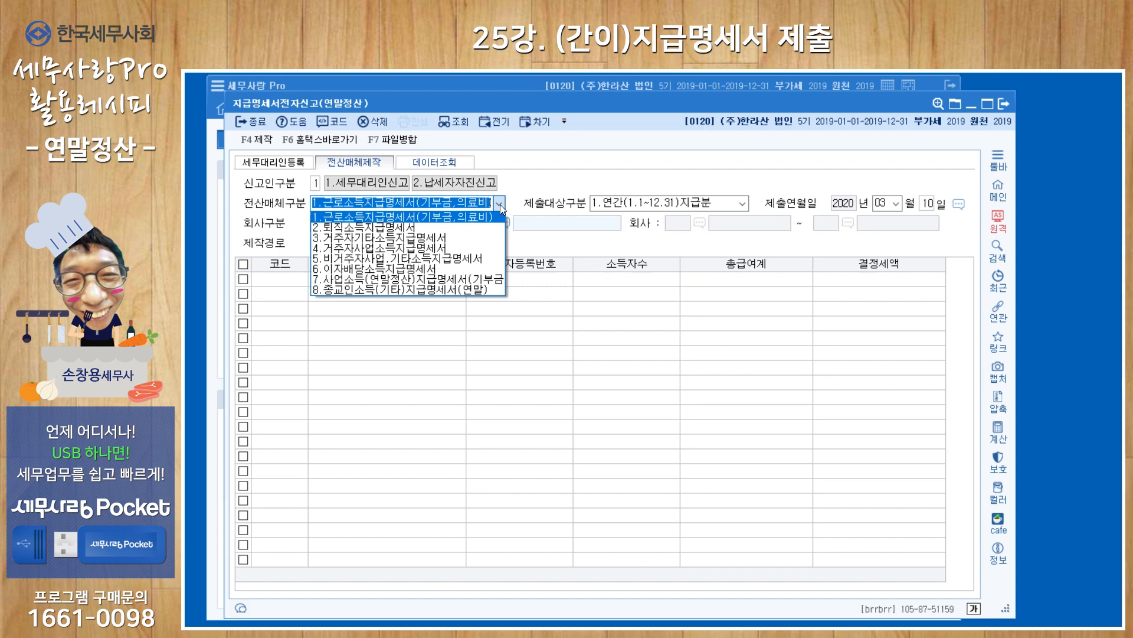
pyautogui.click(501, 203)
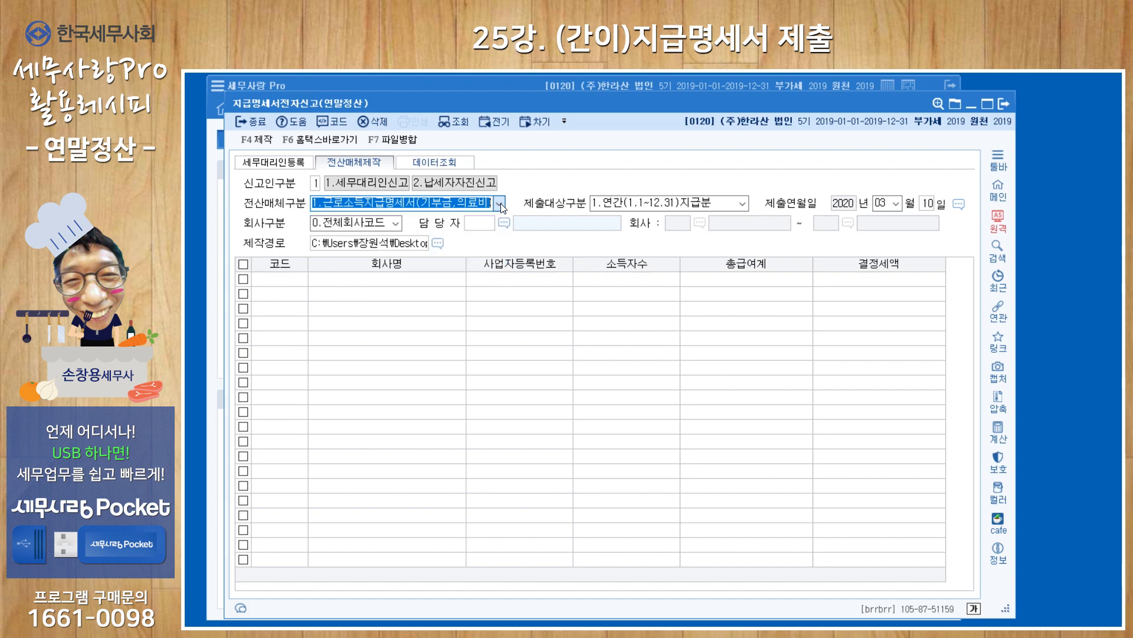
pyautogui.press('Return')
pyautogui.press('Return')
pyautogui.press('Return')
pyautogui.press('Return')
pyautogui.press('Return')
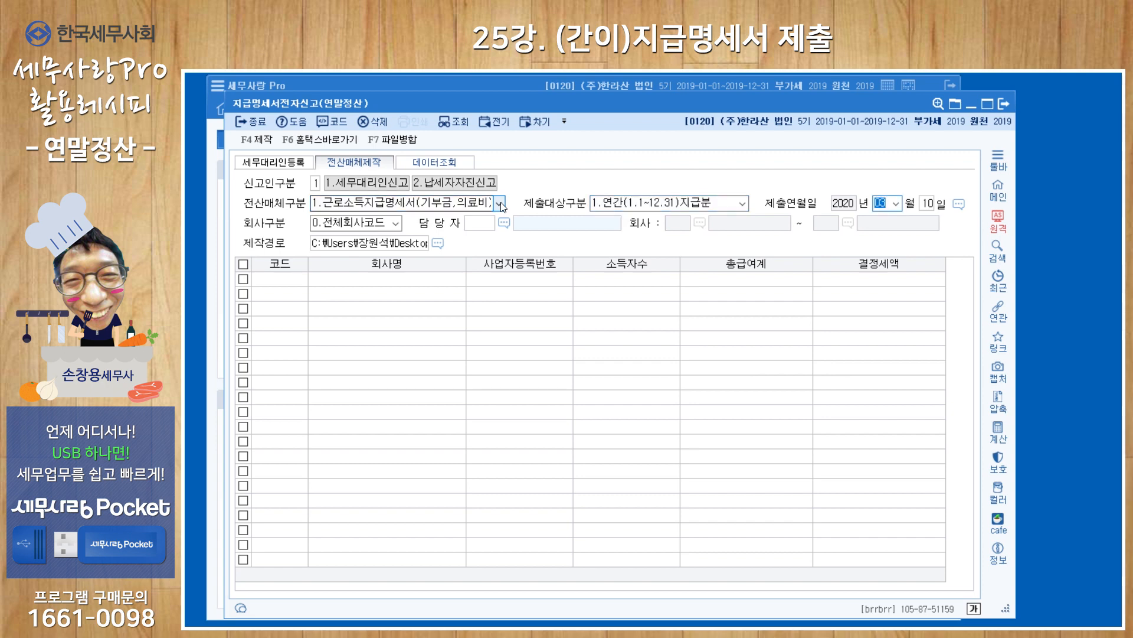
# Step: Set 회사구분 to 1.회사구간별 for company 0120 (주)한라산 and load its earned income statement data
pyautogui.press('1')
pyautogui.press('Return')
pyautogui.press('Return')
pyautogui.press('Return')
pyautogui.press('Return')
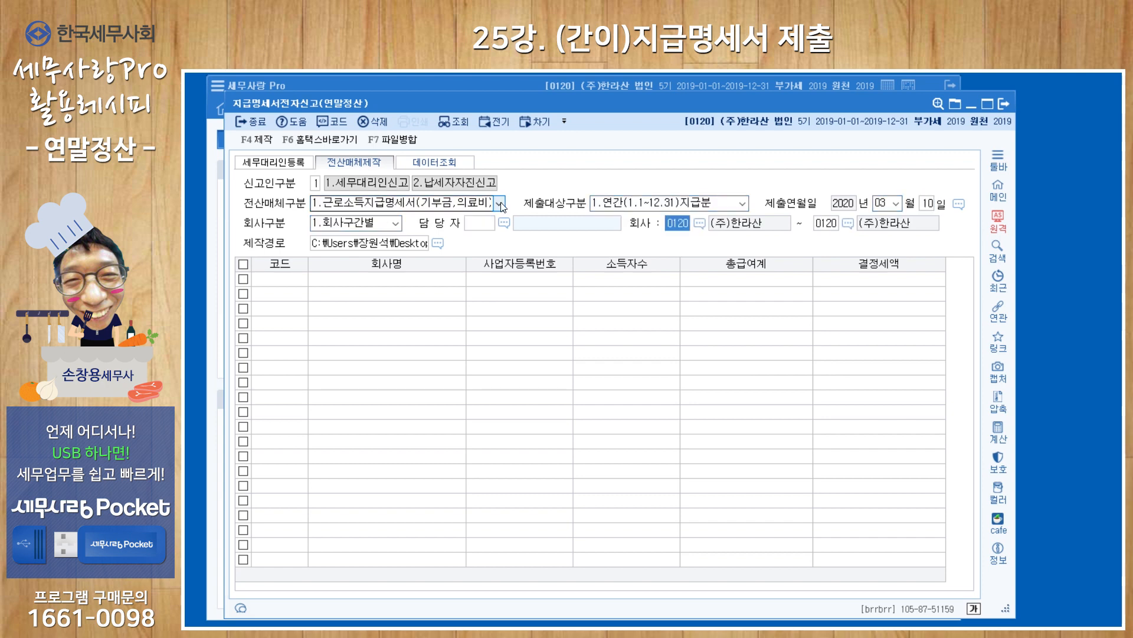
pyautogui.press('Return')
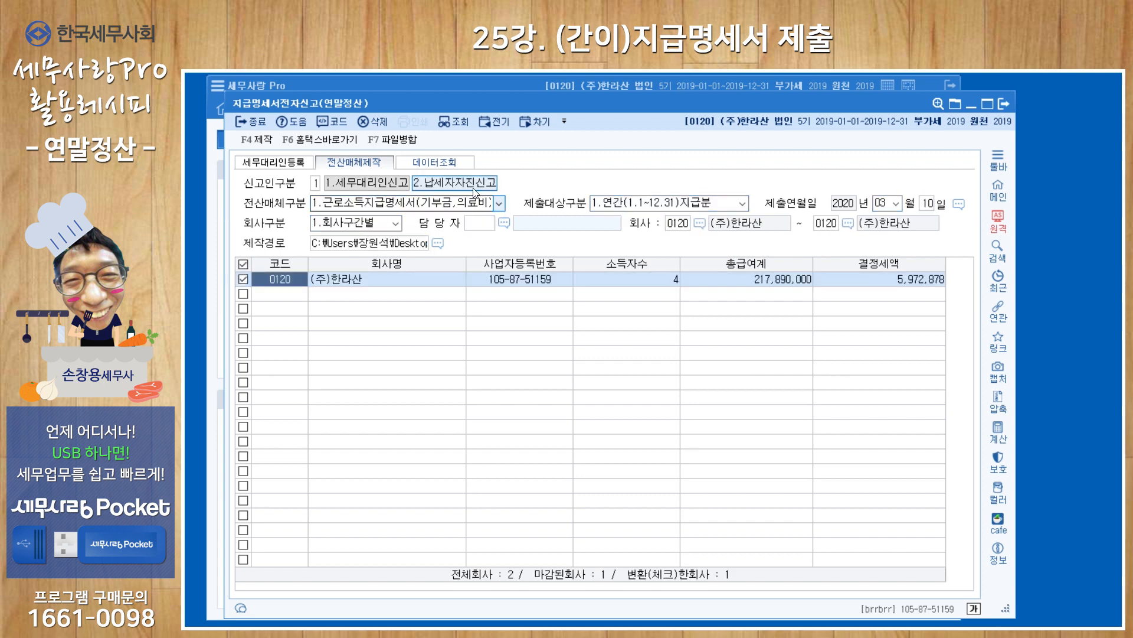
# Step: Change 전산매체구분 to 2.퇴직소득지급명세서 and load company 0120's data with 회사구분 set to 1.회사구간별
pyautogui.click(499, 203)
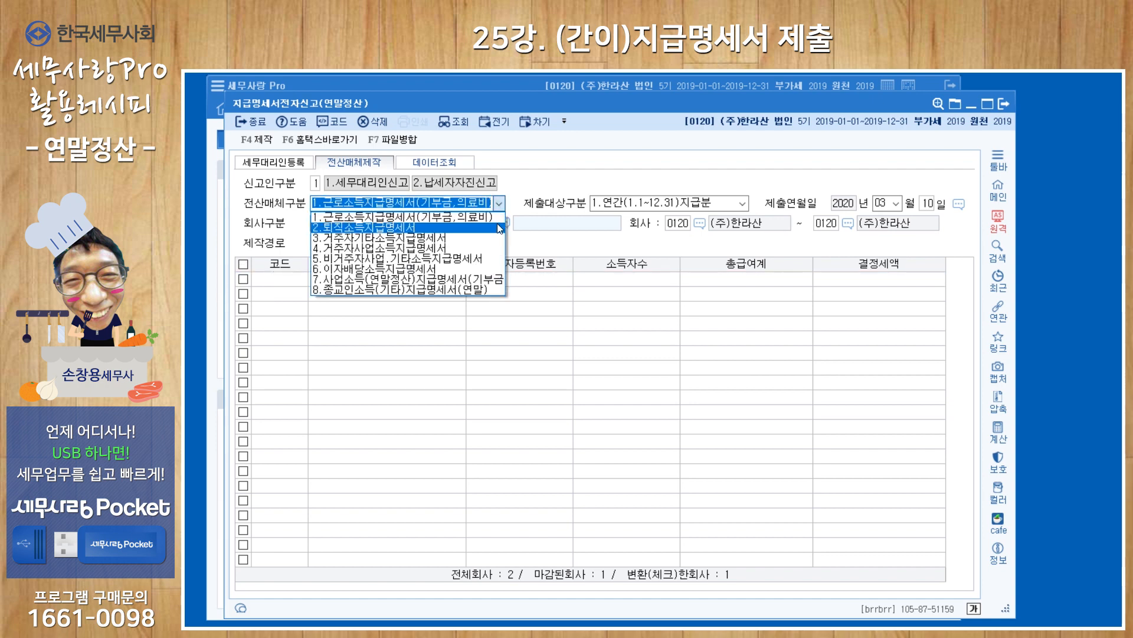
pyautogui.click(496, 227)
pyautogui.press('Return')
pyautogui.press('Return')
pyautogui.press('Return')
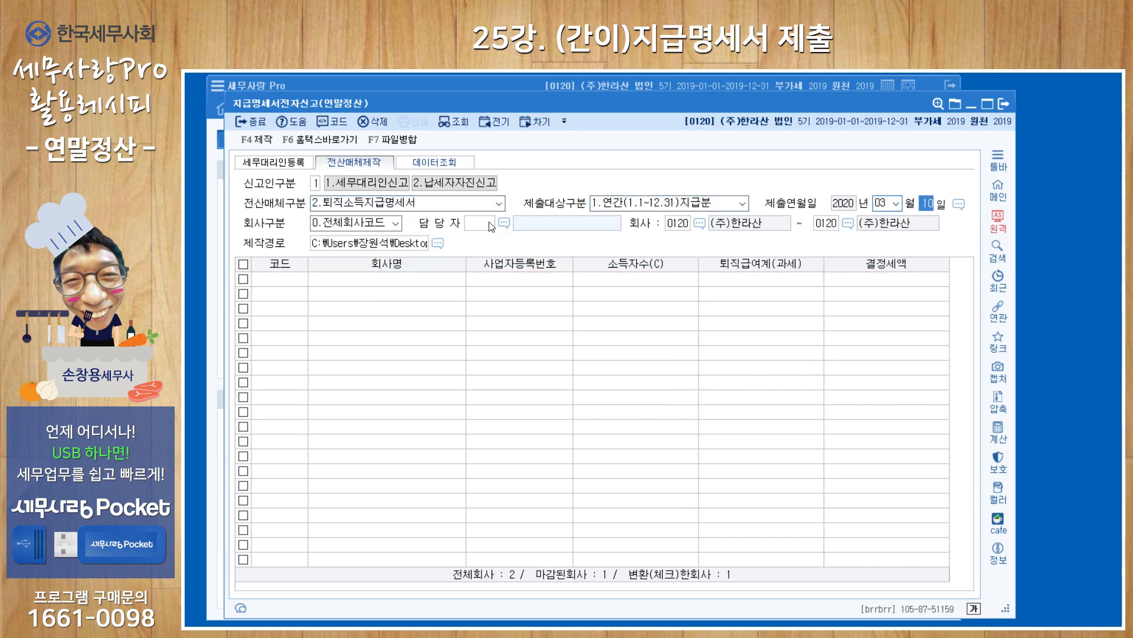
pyautogui.press('1')
pyautogui.press('Return')
pyautogui.press('Return')
pyautogui.press('Return')
pyautogui.press('Return')
pyautogui.press('Return')
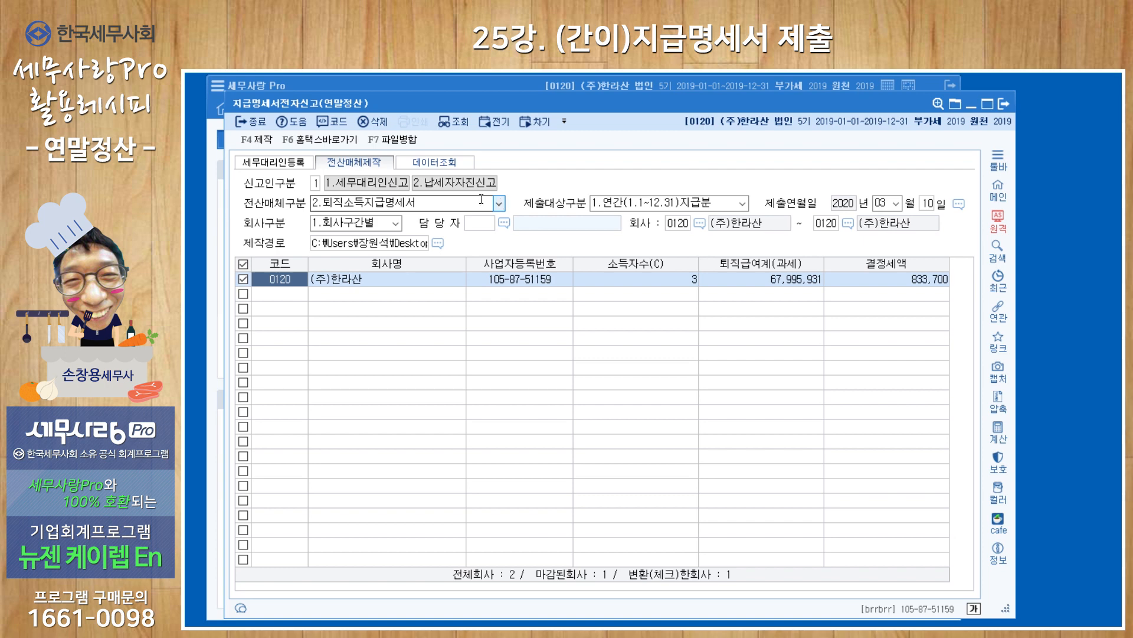
# Step: Return to the main screen, open 원천신고검토표 and review the 급여자료입력 and 일용/사업/기타 등 figures for 2019.01 to 2019.12
pyautogui.click(214, 360)
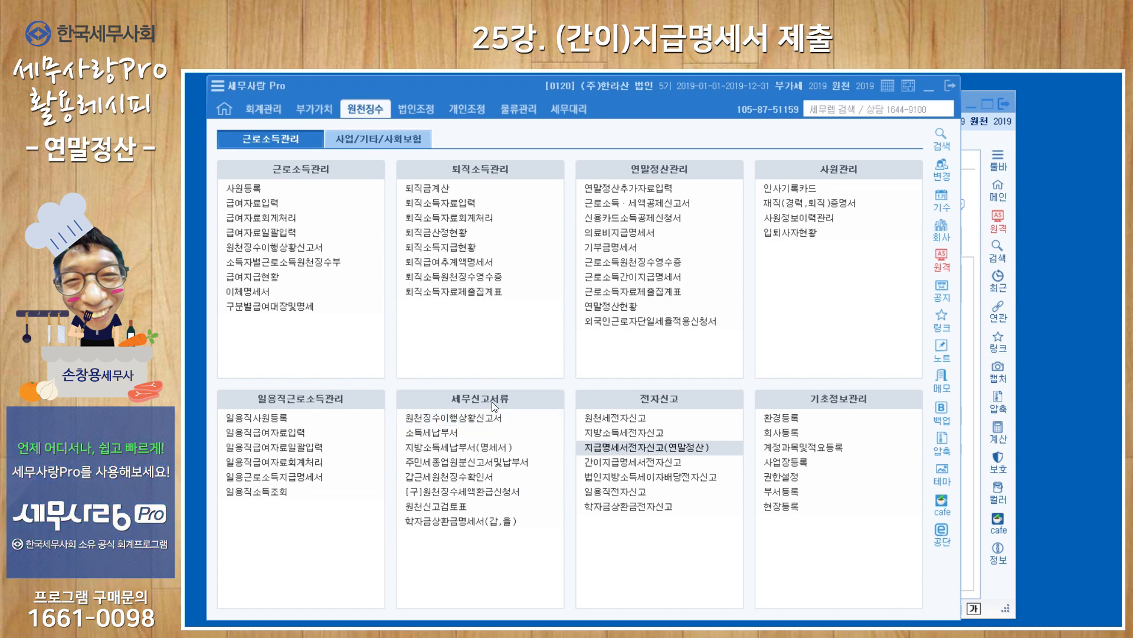
pyautogui.click(445, 509)
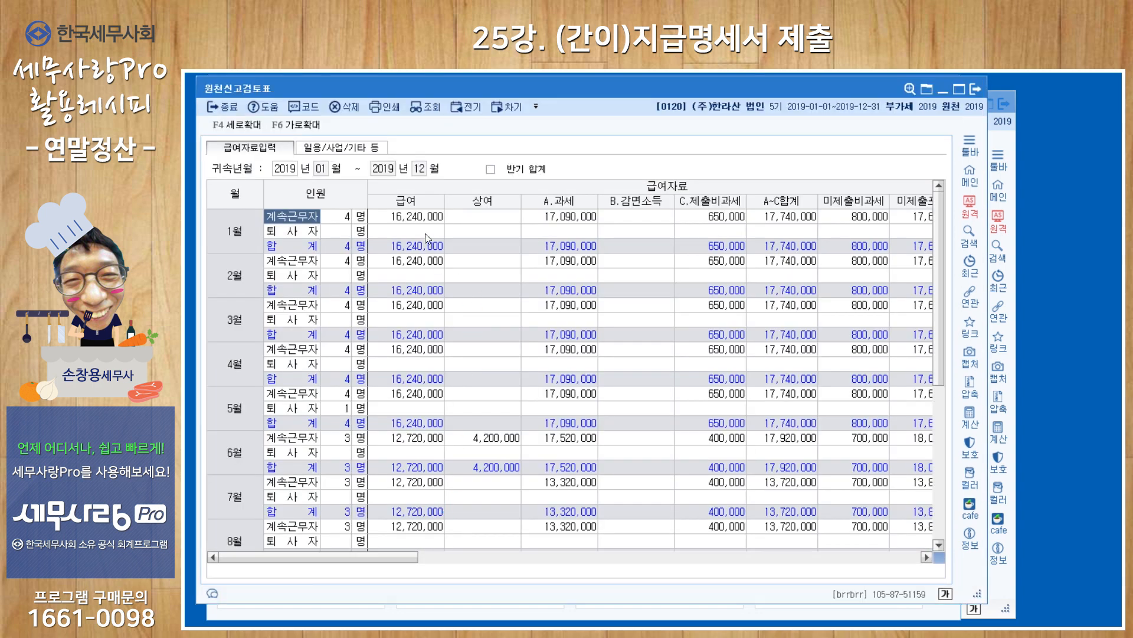
pyautogui.scroll(-6, 354, 266)
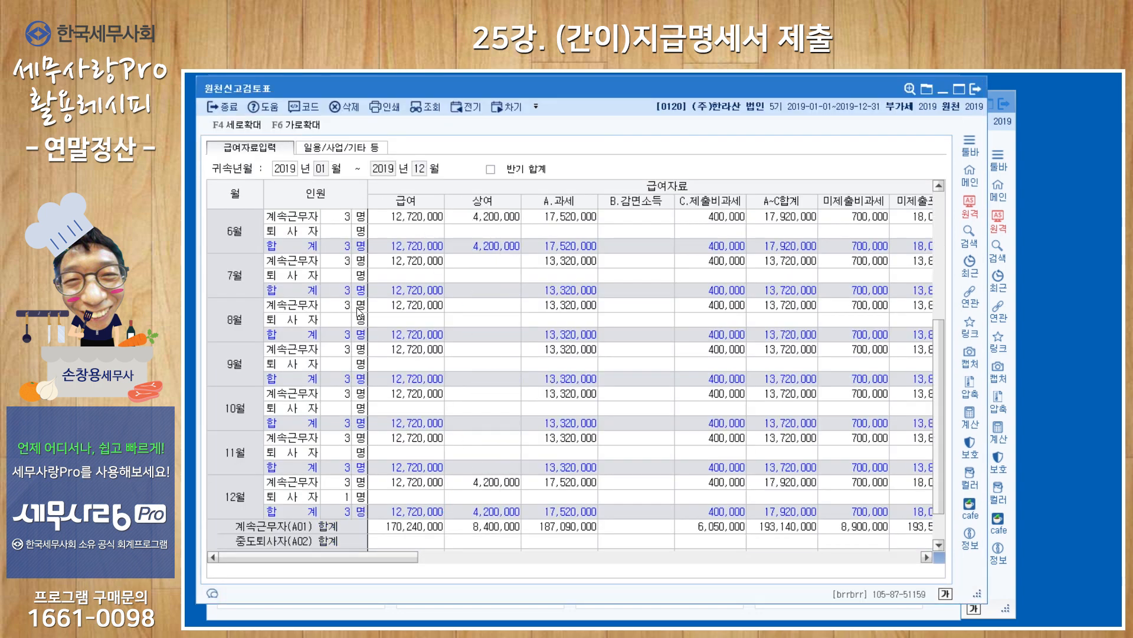
pyautogui.scroll(5, 360, 319)
pyautogui.scroll(-3, 361, 317)
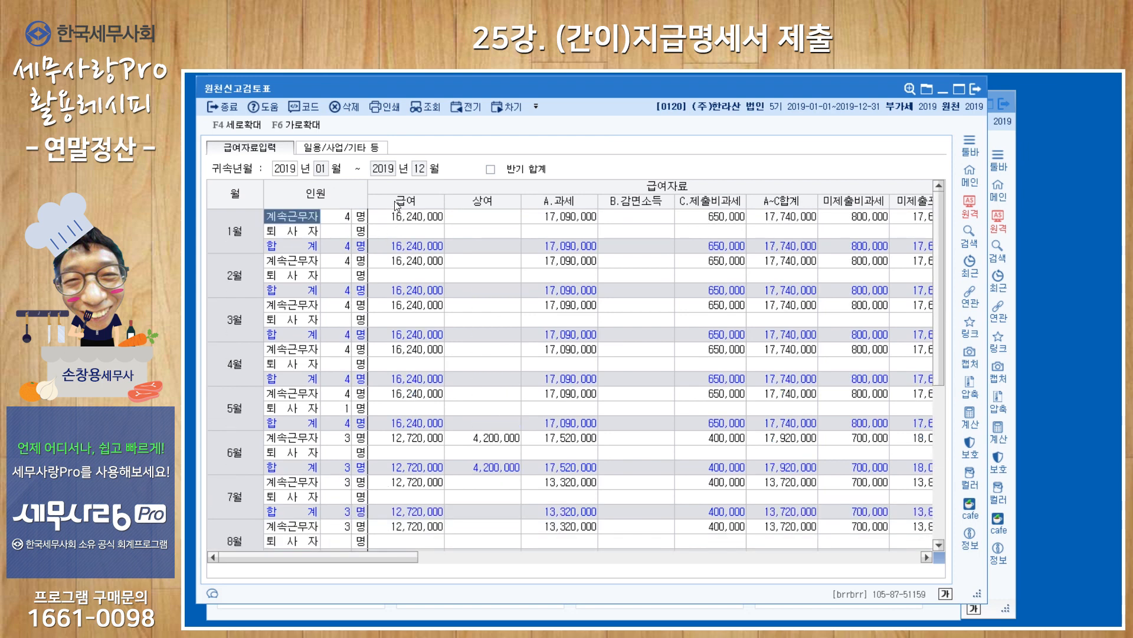
pyautogui.scroll(-5, 433, 453)
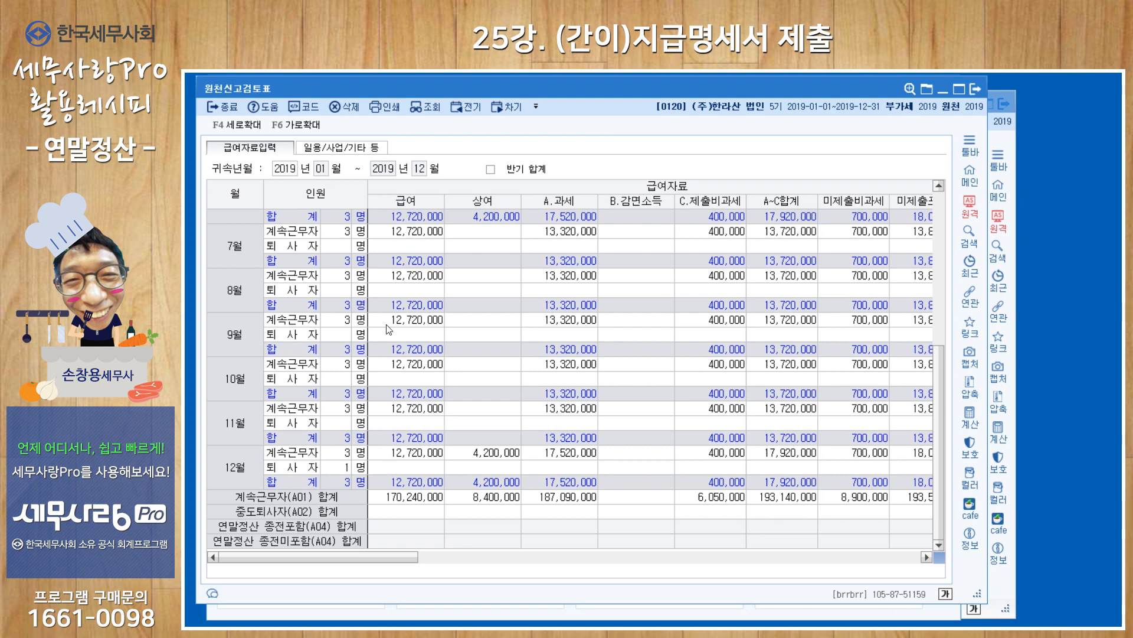
pyautogui.click(319, 148)
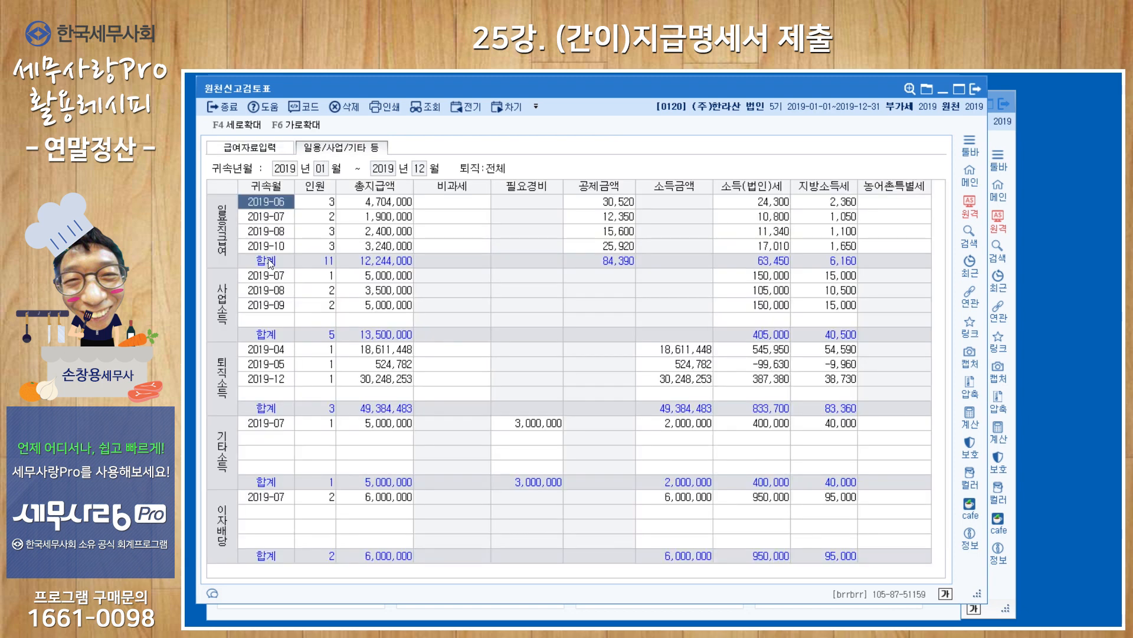